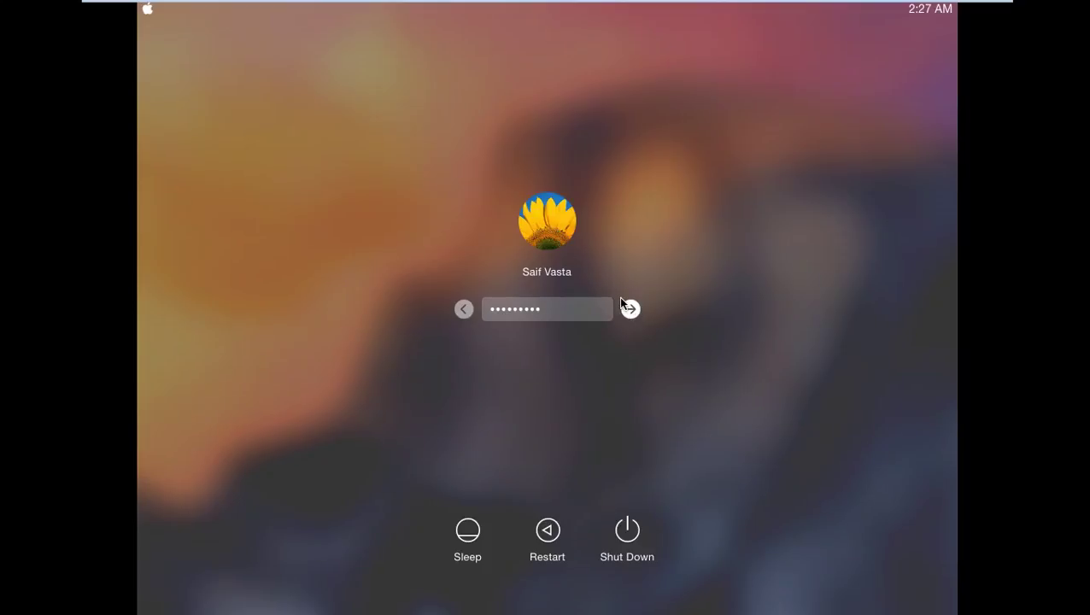
Log in to the OS X account with the password already entered
click(629, 308)
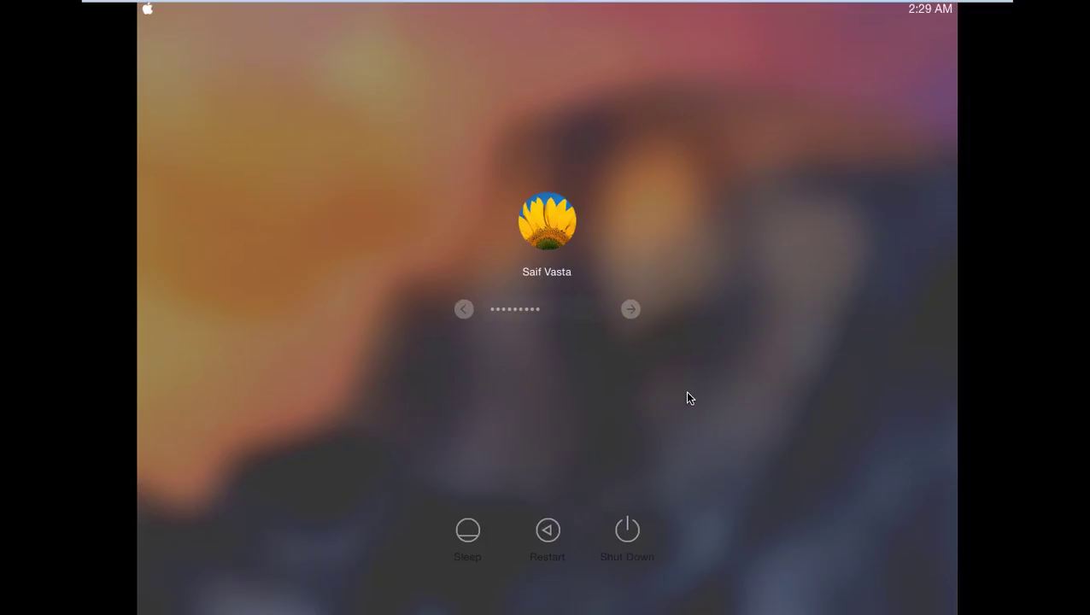
key(Return)
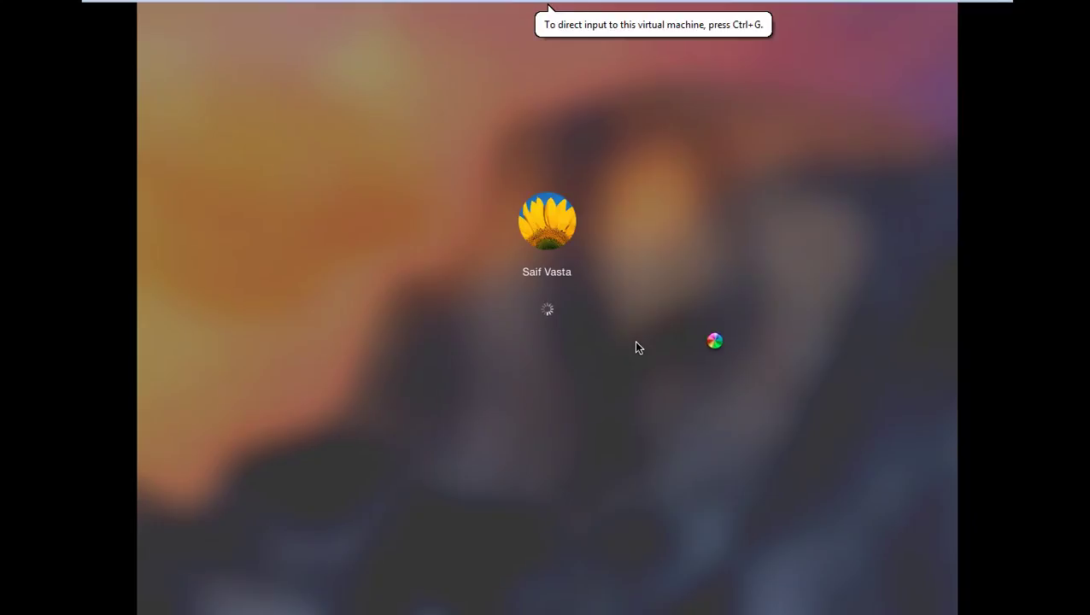
key(alt+h)
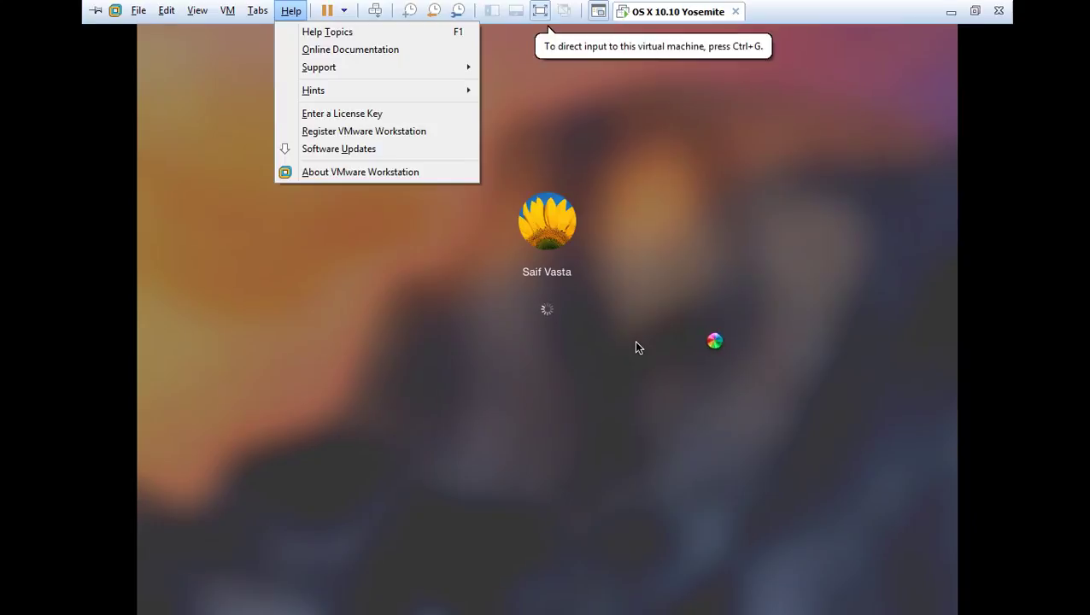
click(636, 342)
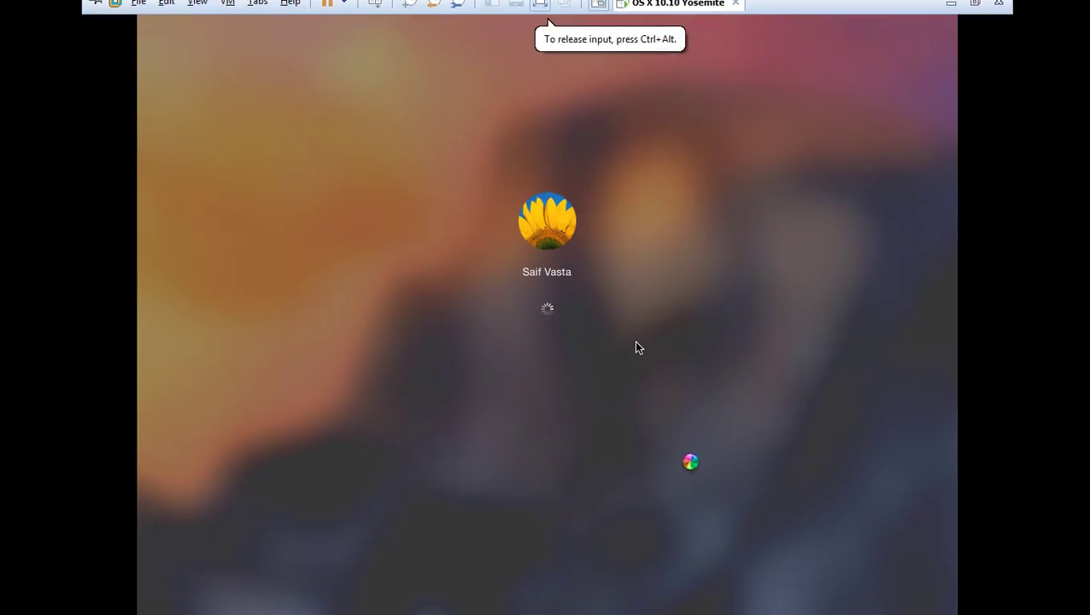
key(ctrl+alt)
key(alt+h)
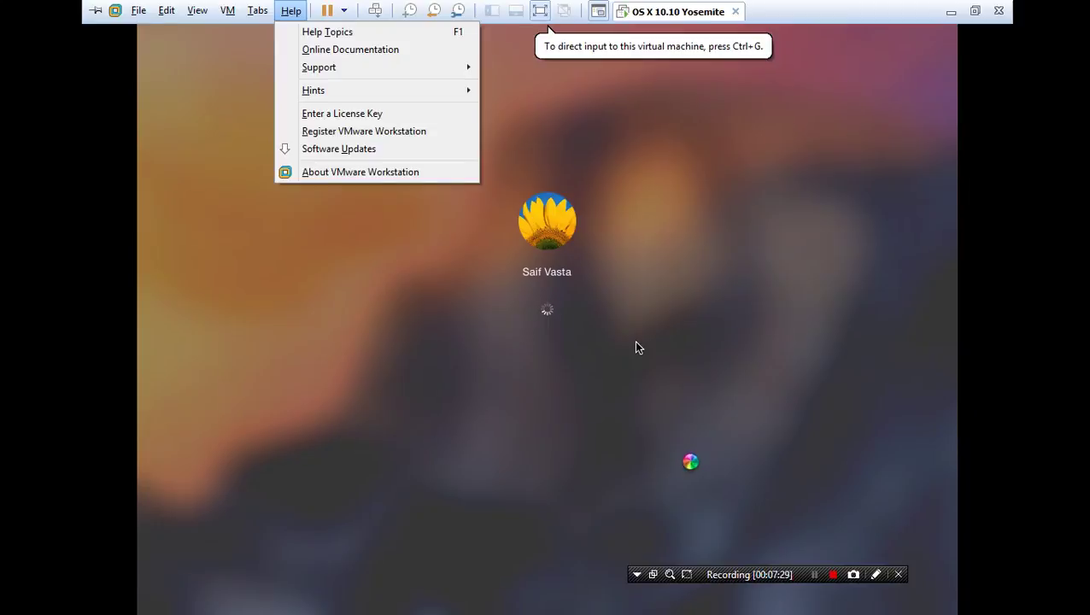
click(814, 574)
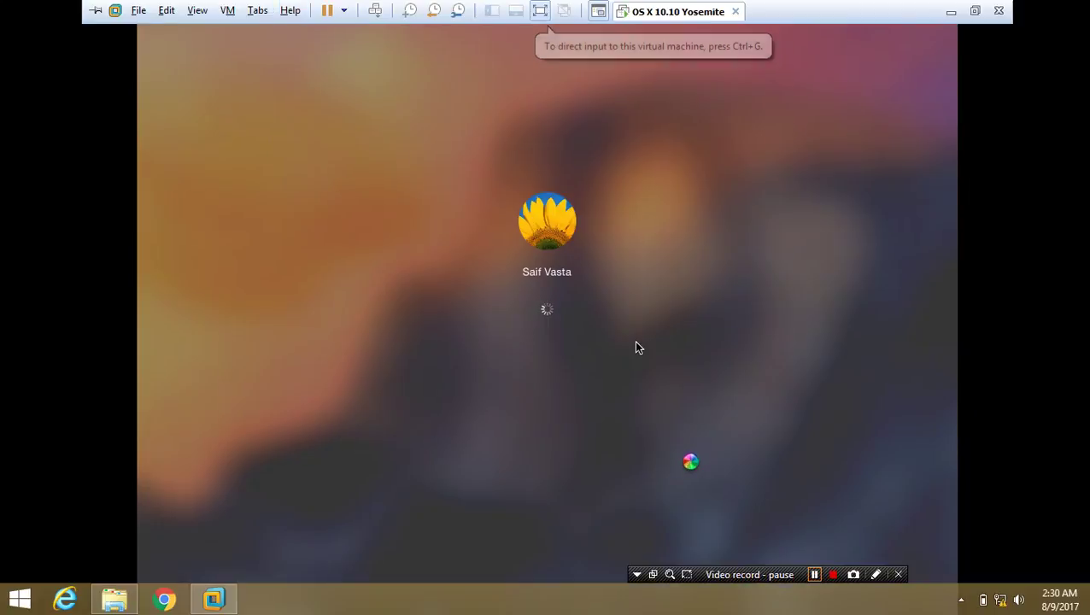
key(ctrl+g)
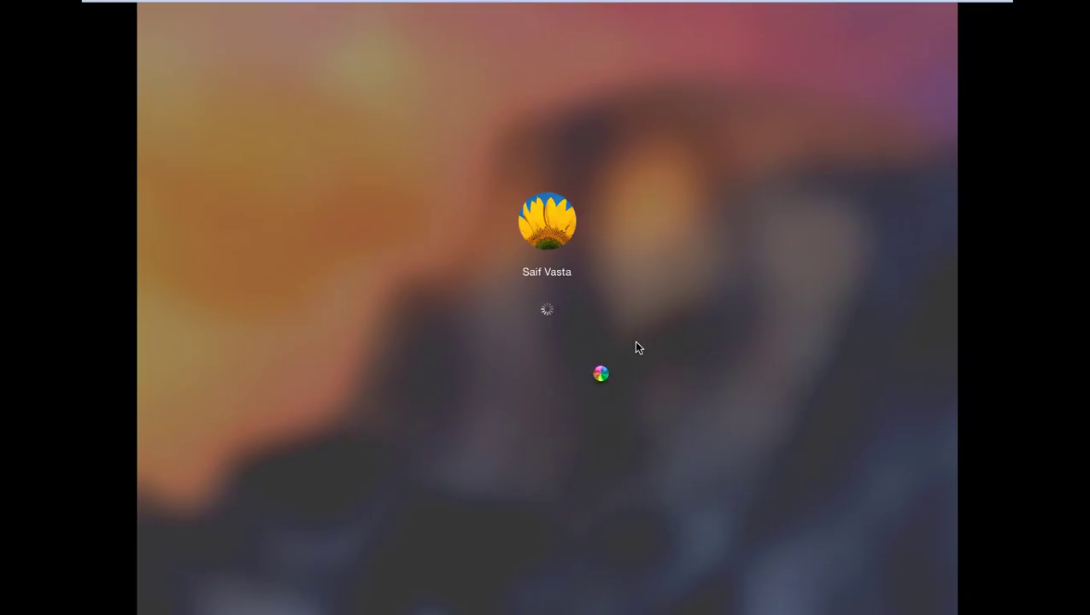
key(alt+h)
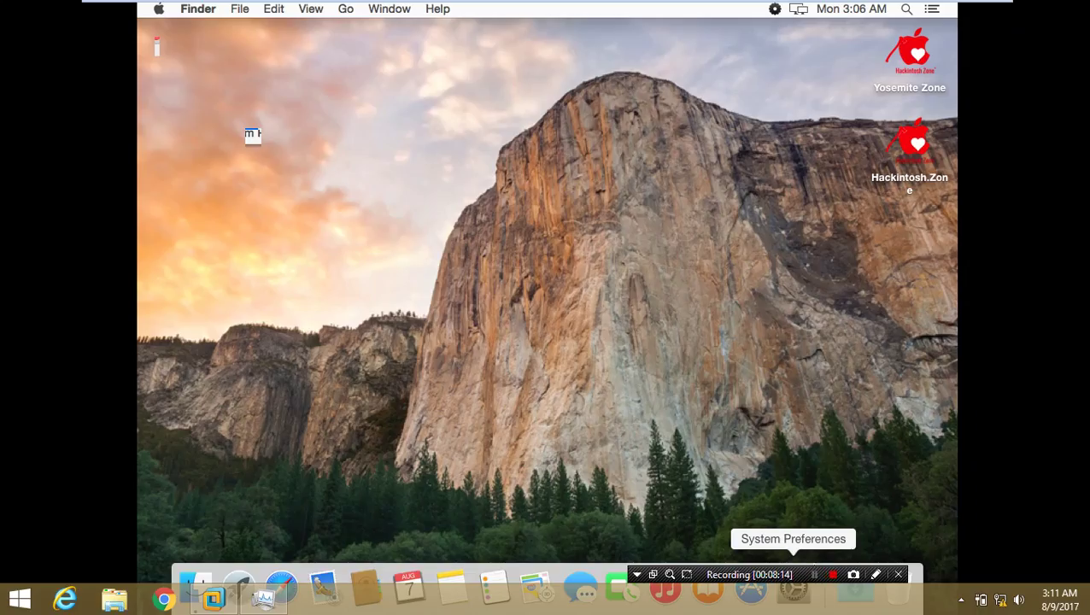
click(684, 466)
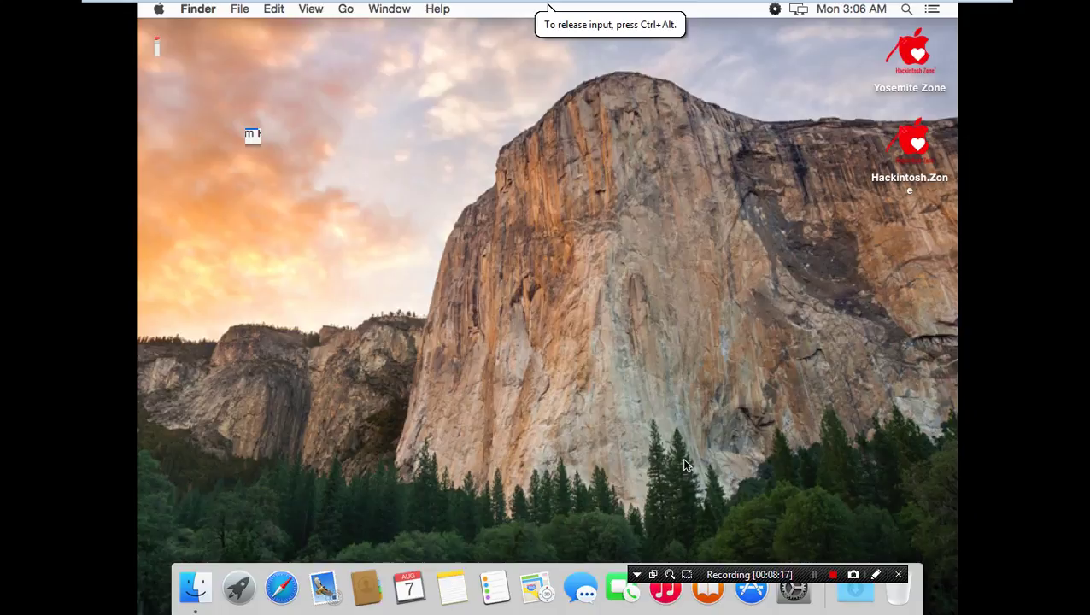
key(ctrl+alt)
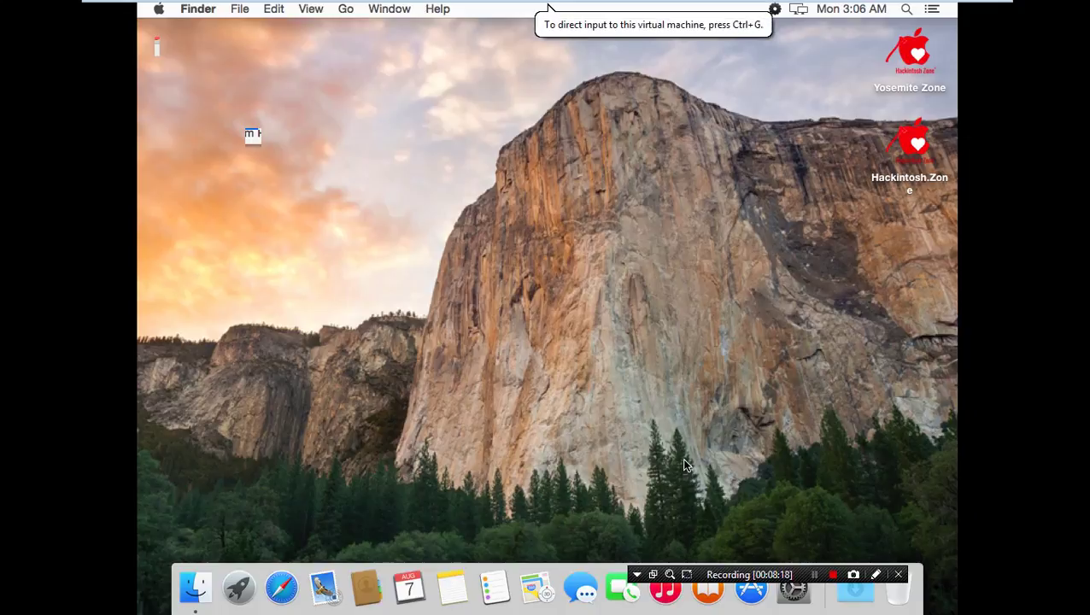
key(ctrl+alt+h)
click(683, 463)
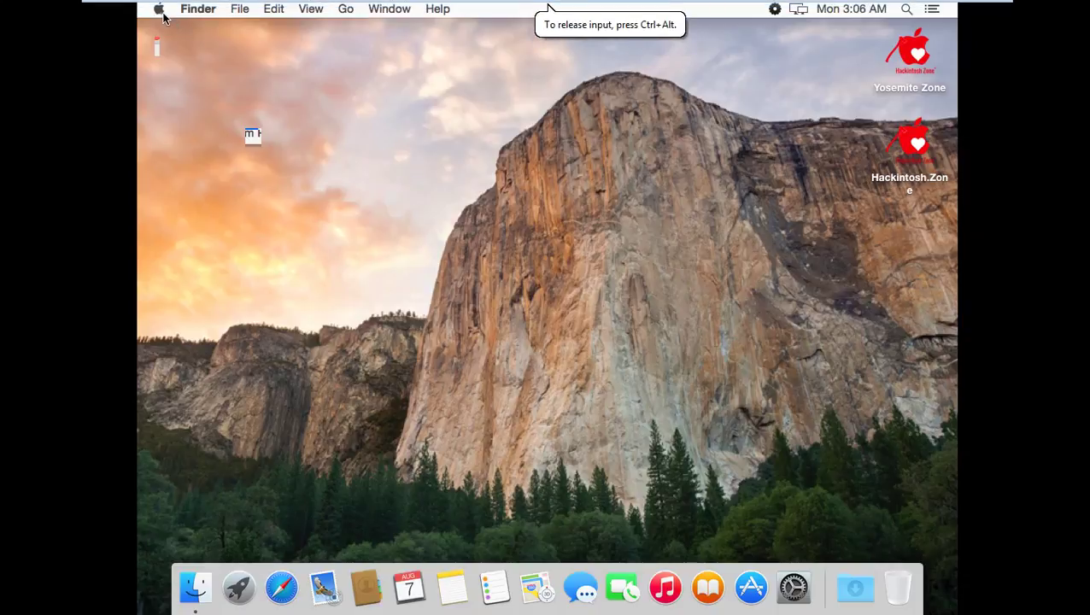
Open About This Mac, review the display, storage, memory, support, service and overview information, and close it
click(160, 10)
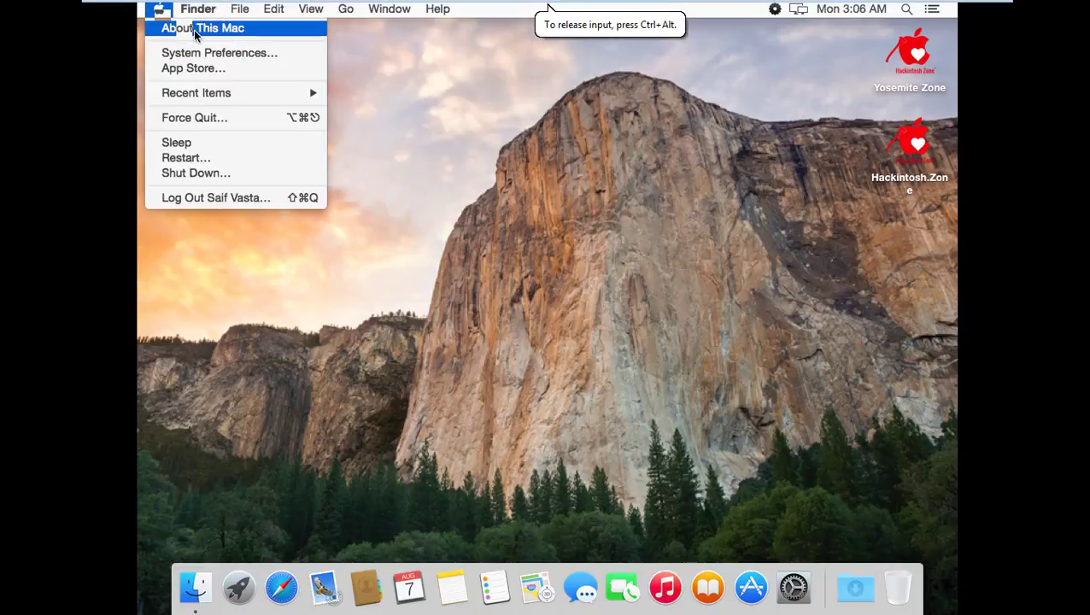
click(190, 31)
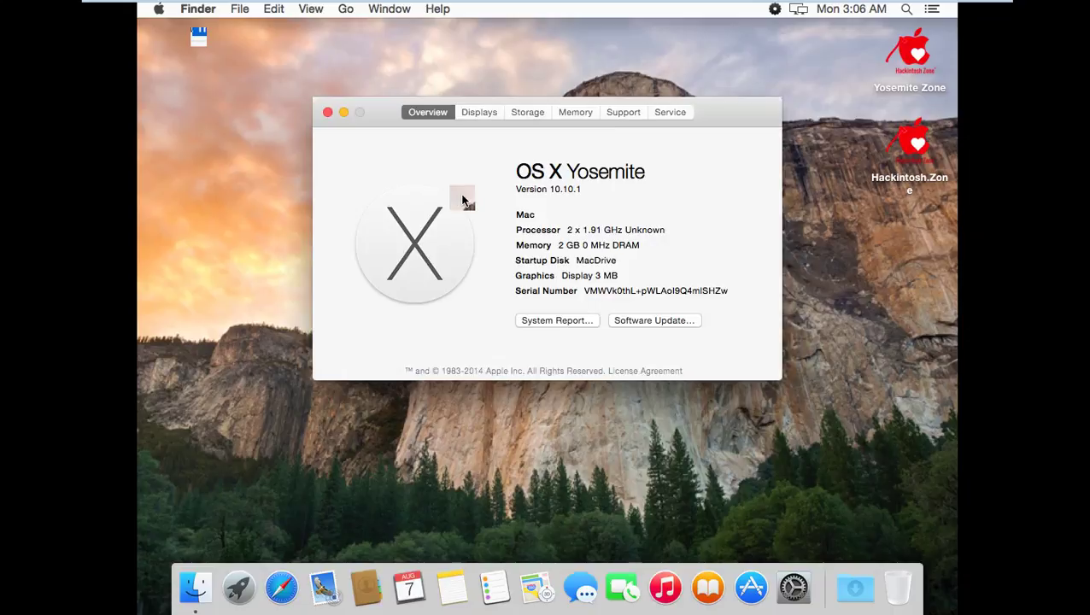
click(465, 111)
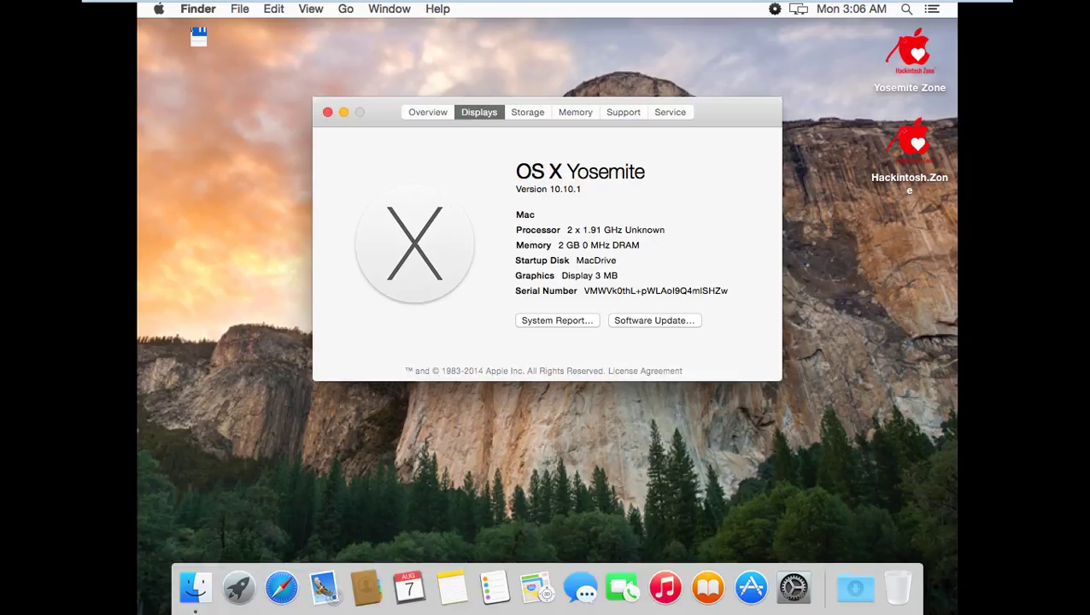
click(531, 112)
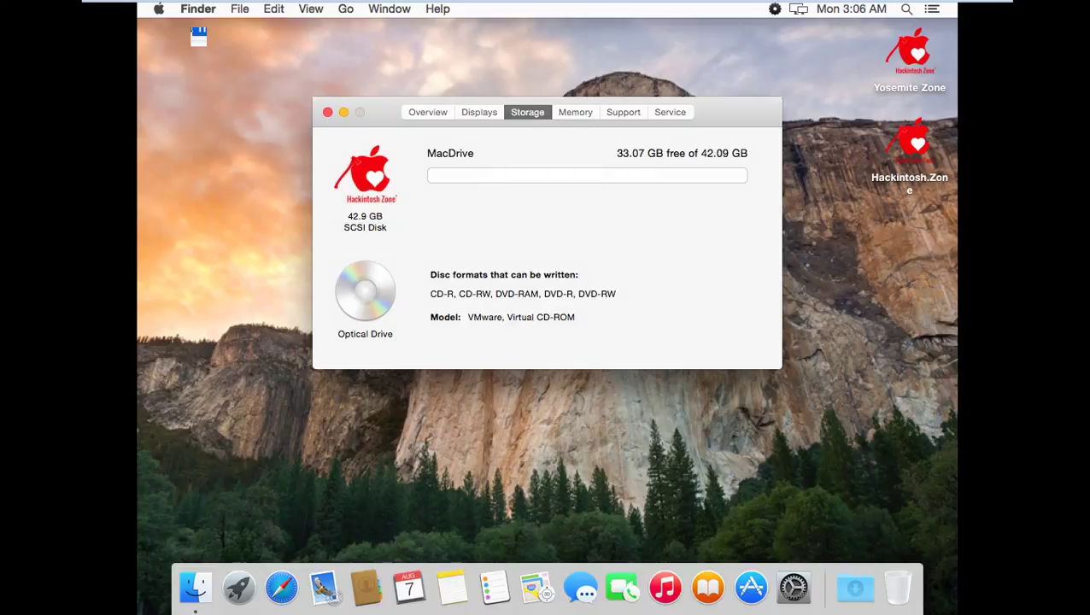
click(586, 112)
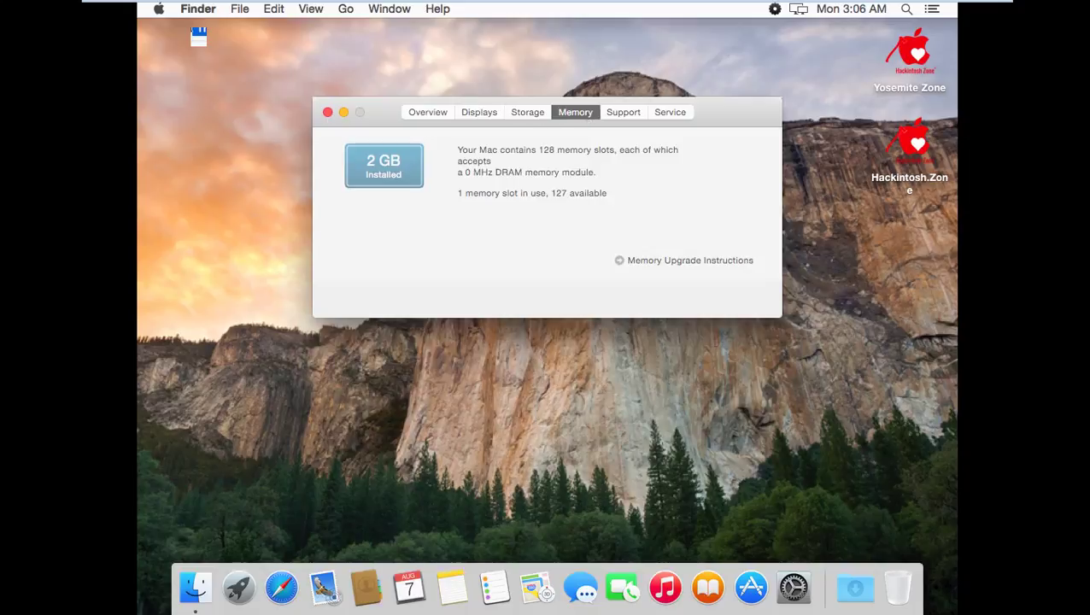
click(636, 116)
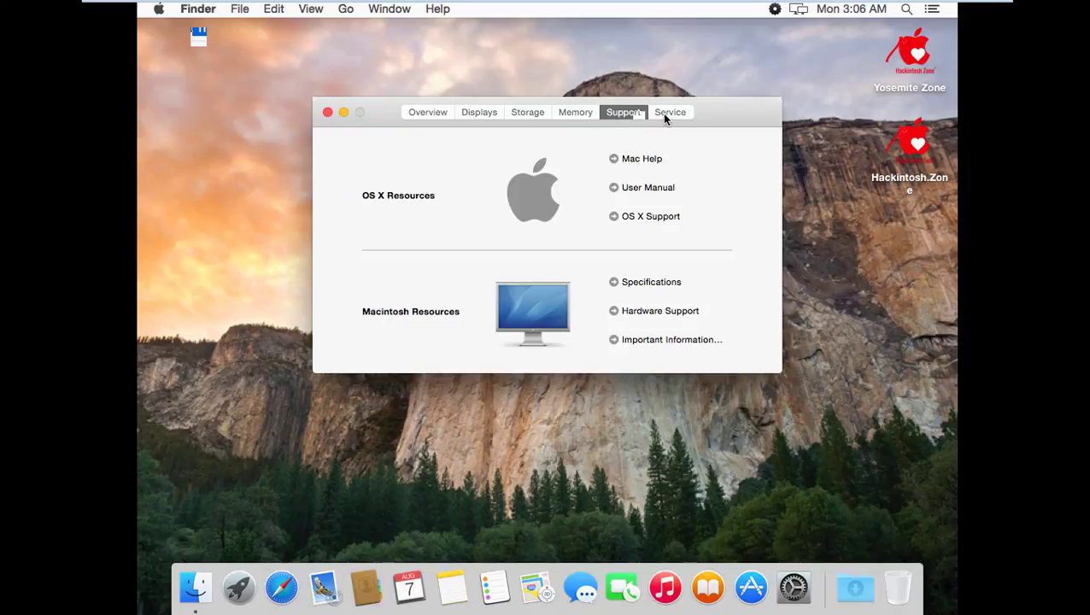
click(666, 117)
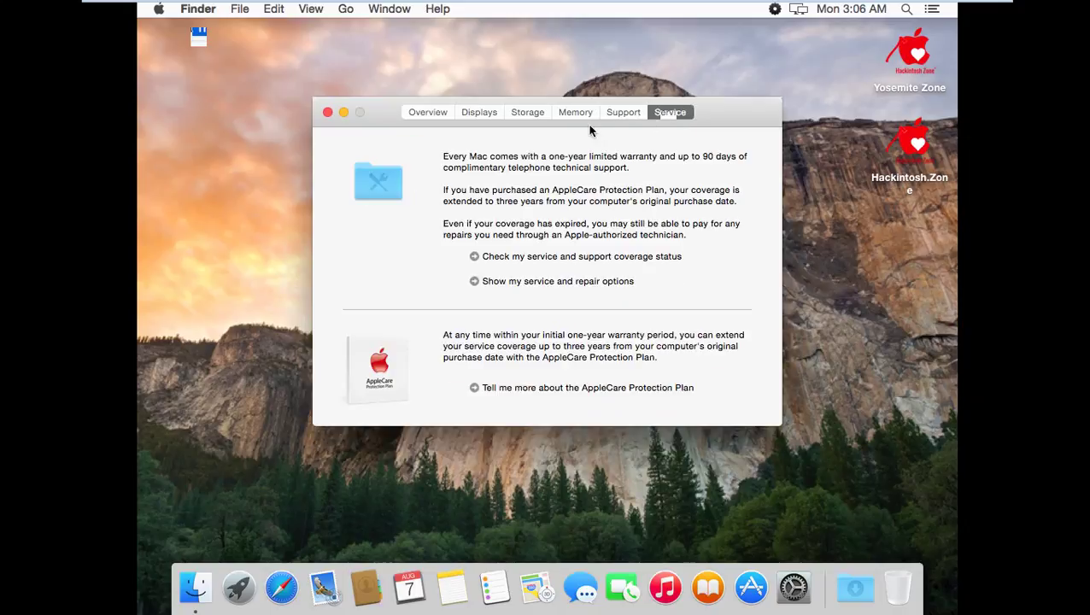
click(432, 113)
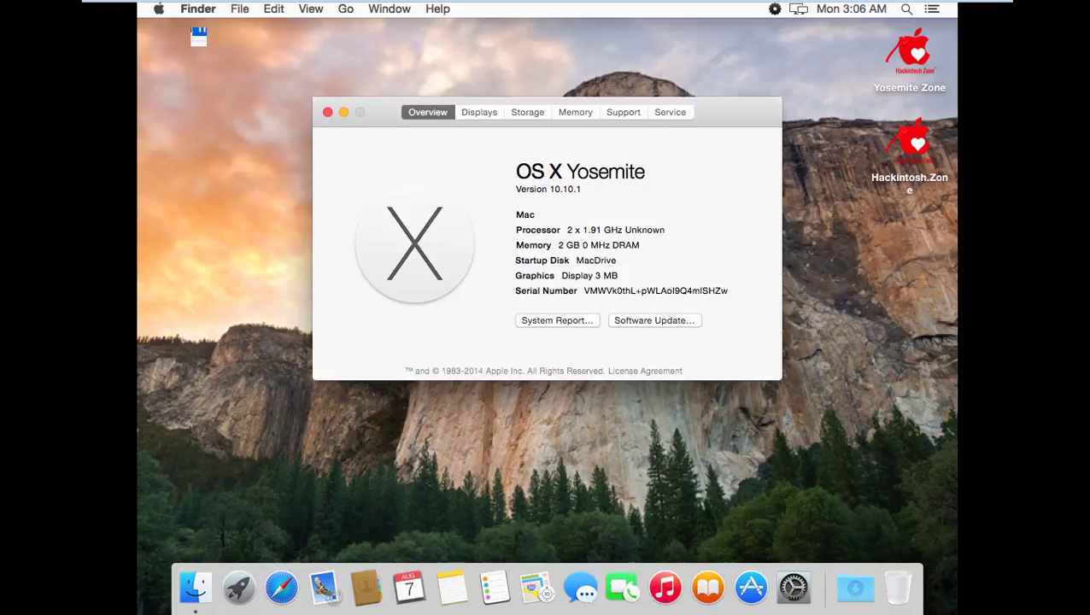
click(327, 112)
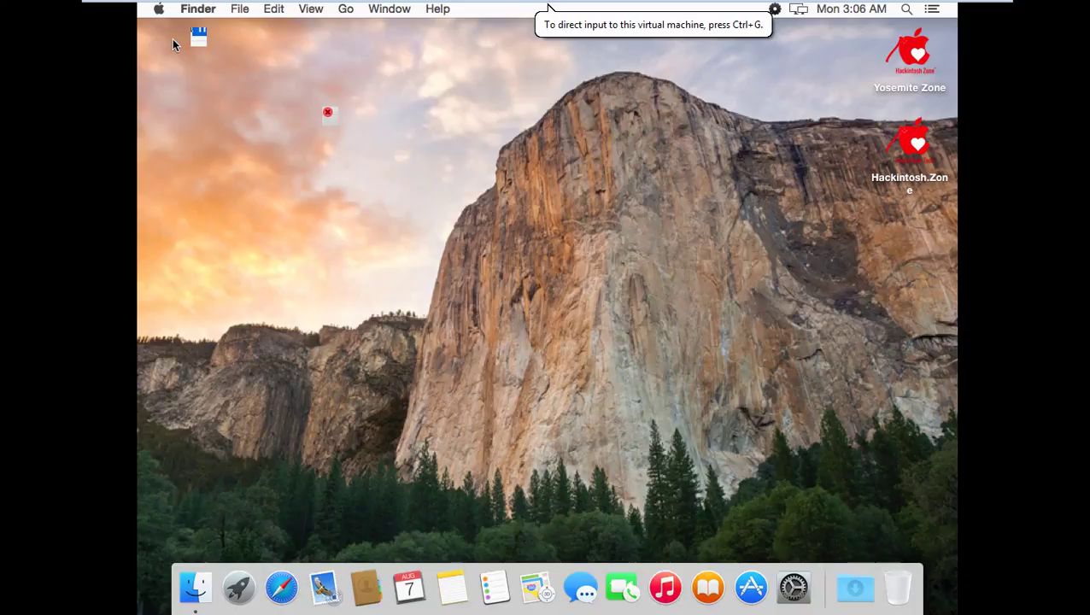
Switch from the virtual machine to Windows, view the host computer's basic System information, and close that window
key(ctrl+alt+h)
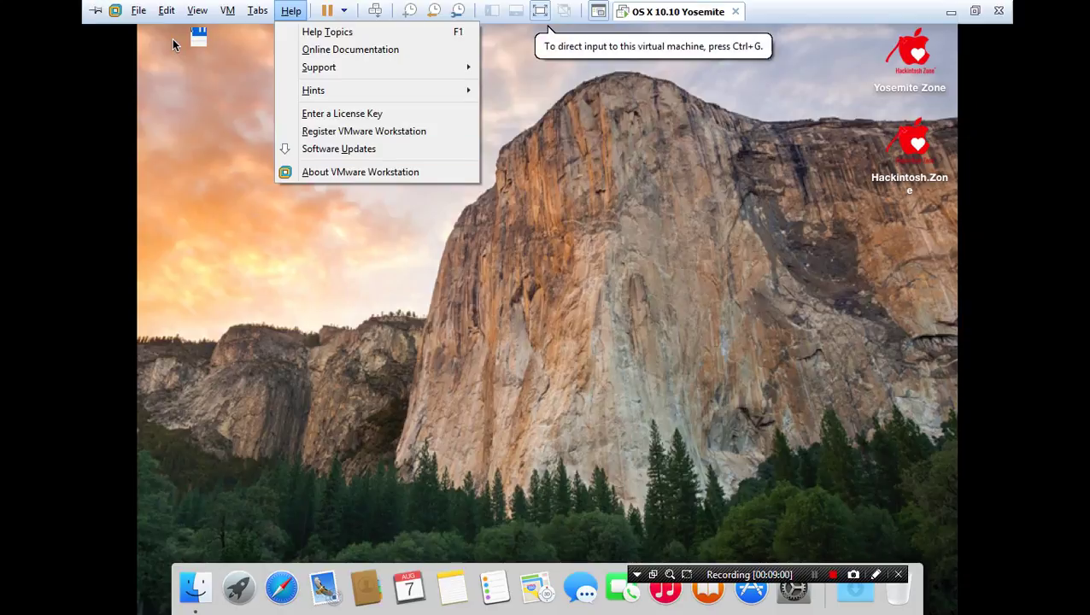
key(ctrl+F8)
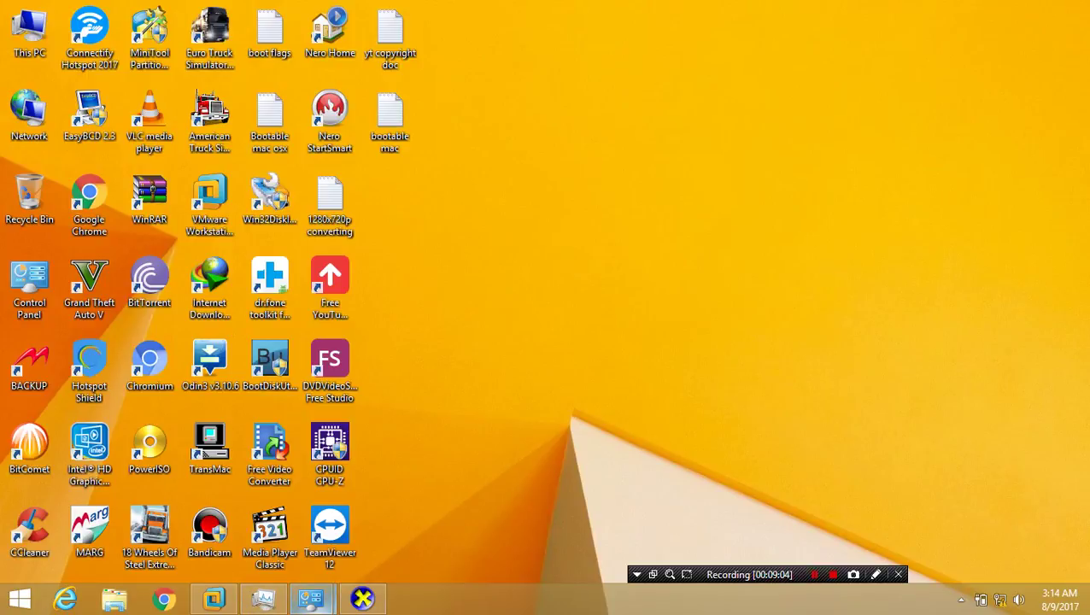
mouse_move(310, 598)
click(224, 512)
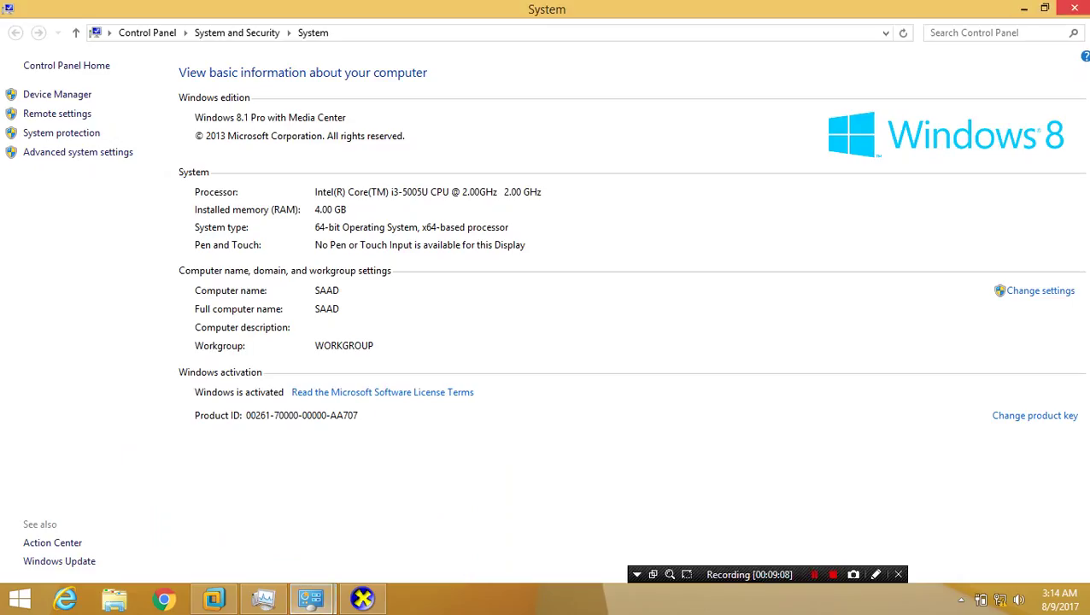
click(1073, 8)
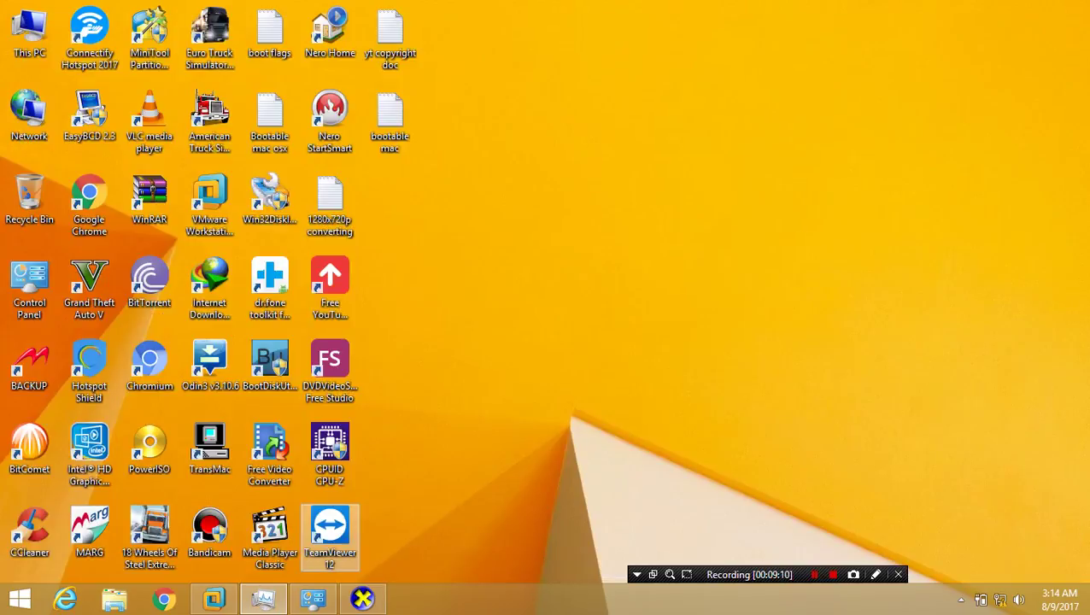
Bring up Screen Resolution and examine the adapter, color management and Intel HD Graphics pages of its advanced settings
click(313, 599)
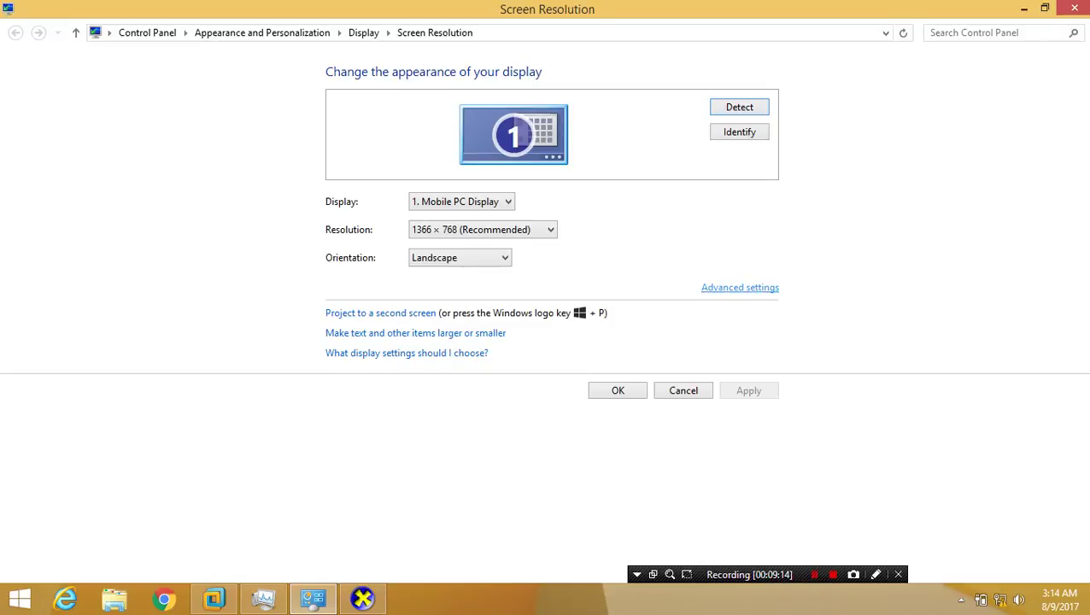
click(739, 287)
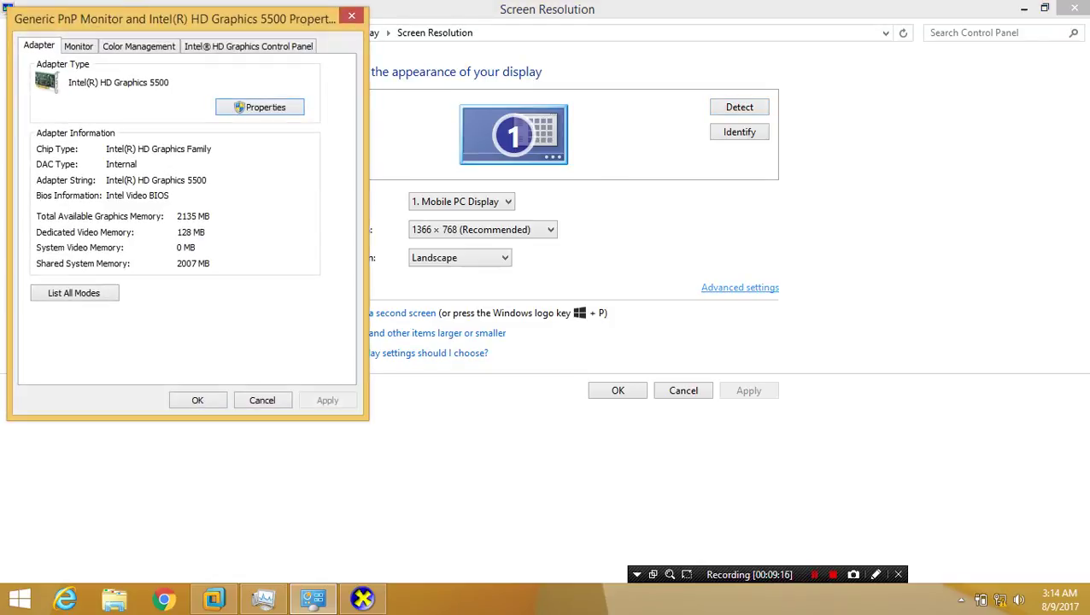
key(ctrl+Tab)
key(ctrl+Tab)
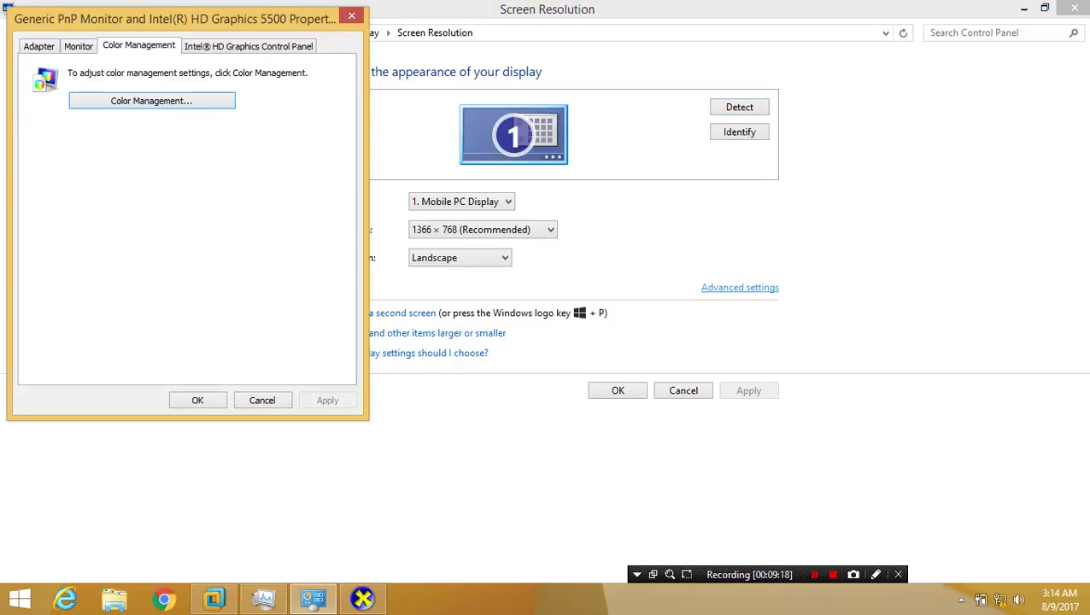
key(ctrl+Tab)
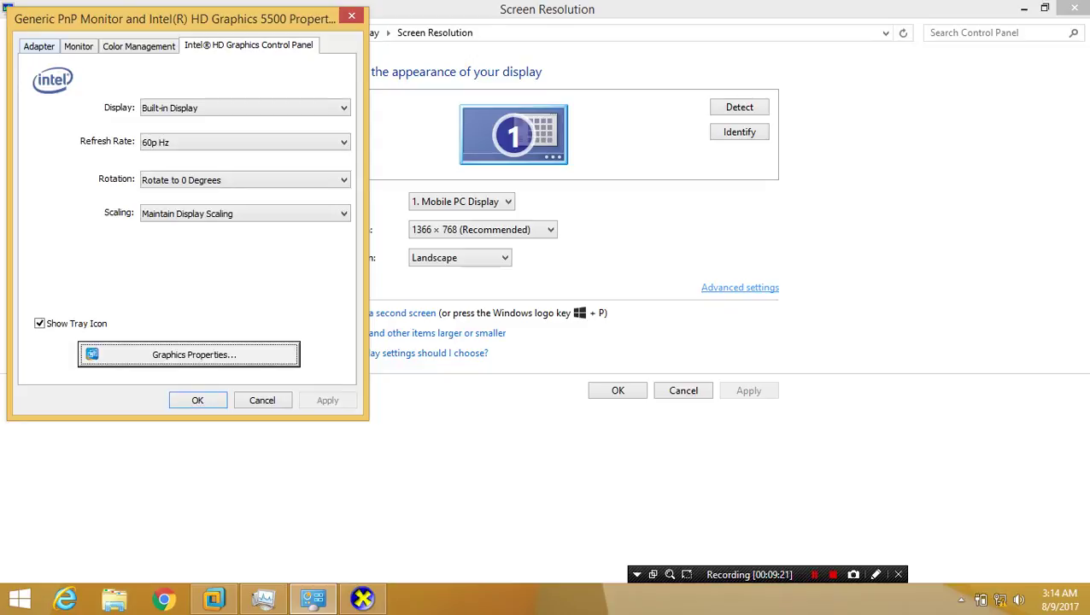
key(ctrl+Tab)
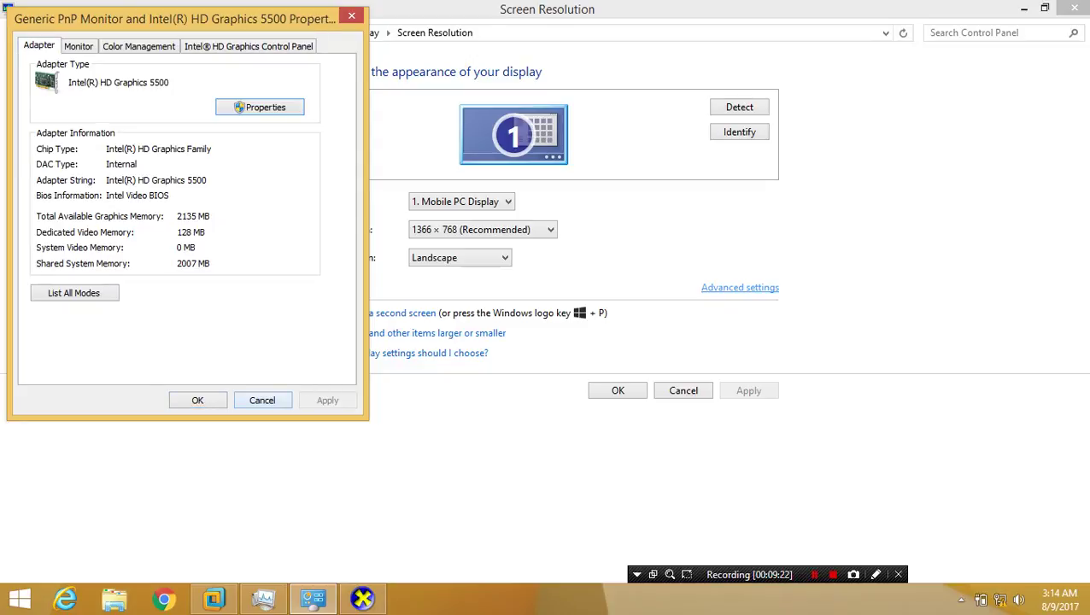
key(Return)
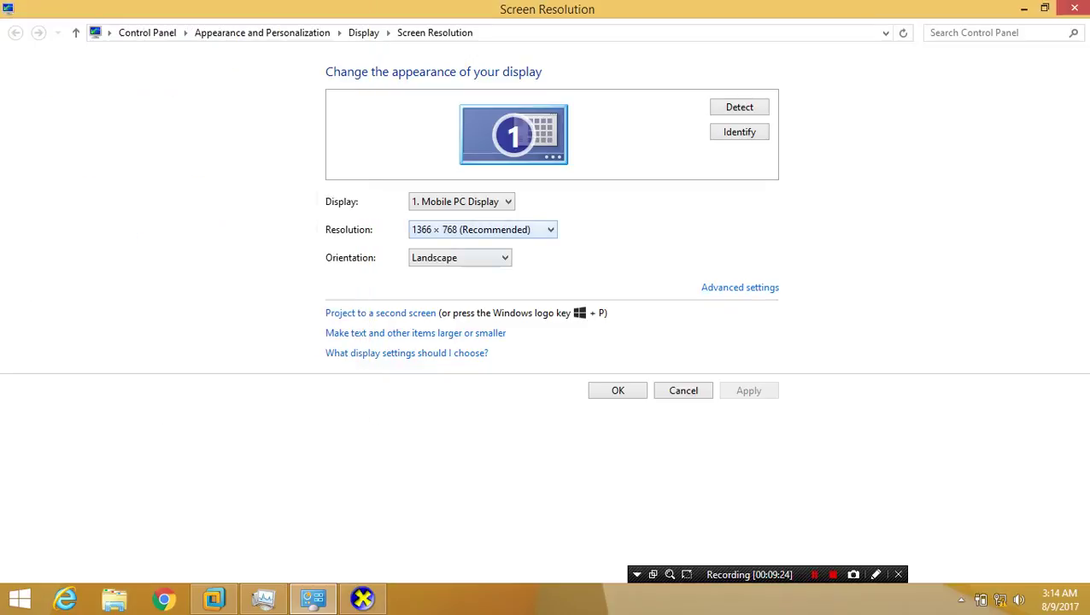
Check the display and resolution choices in Screen Resolution, keep the current settings, and close the window
click(461, 202)
click(461, 202)
click(482, 229)
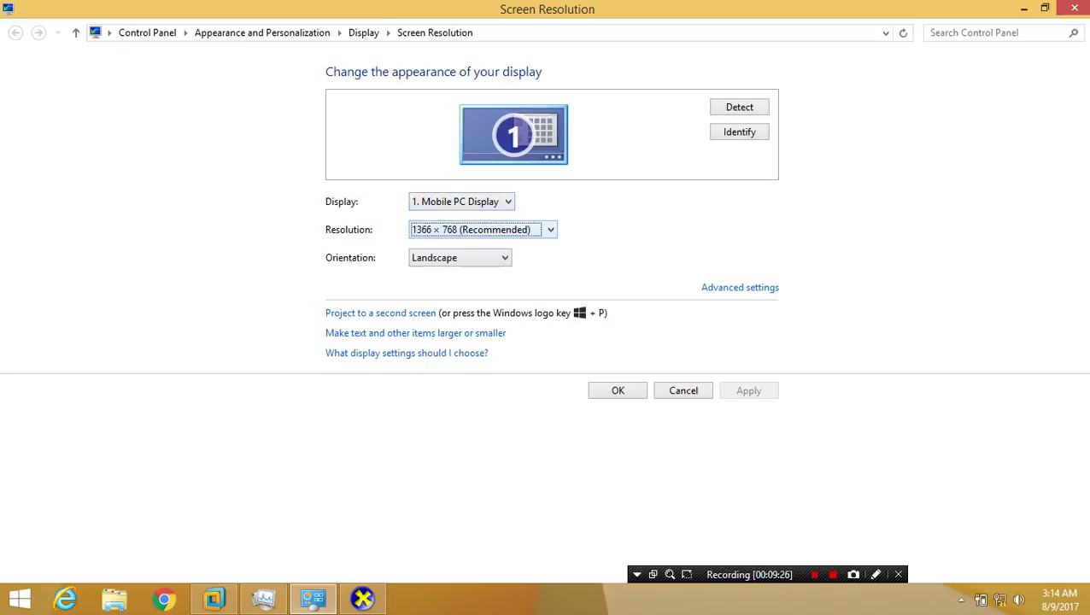
click(483, 229)
key(alt+Down)
key(Escape)
key(Return)
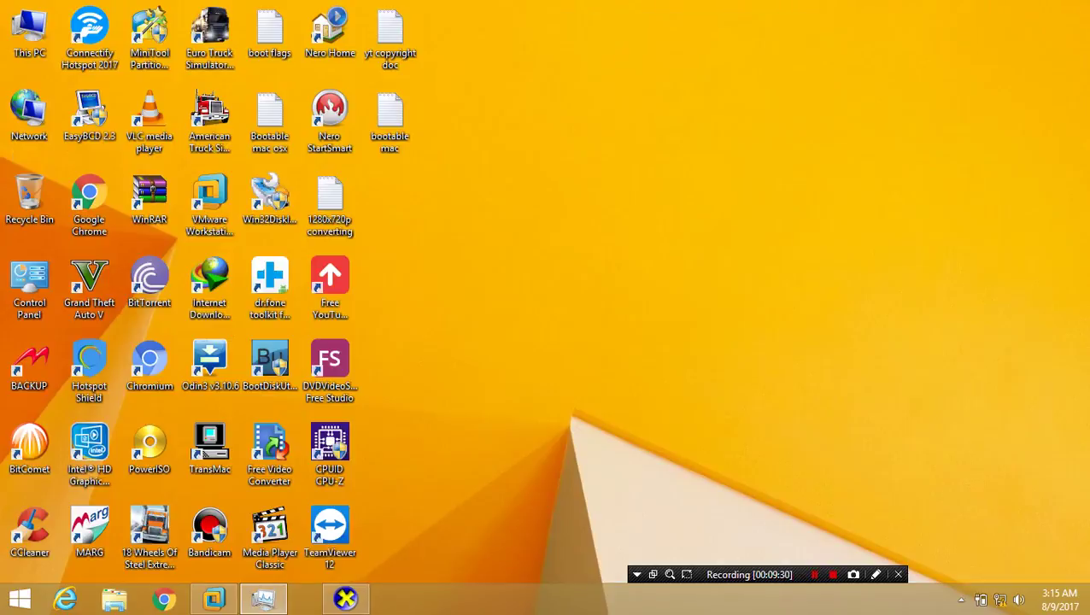
Switch to the DirectX Diagnostic Tool and review its system, display, sound and input pages in sequence
click(313, 598)
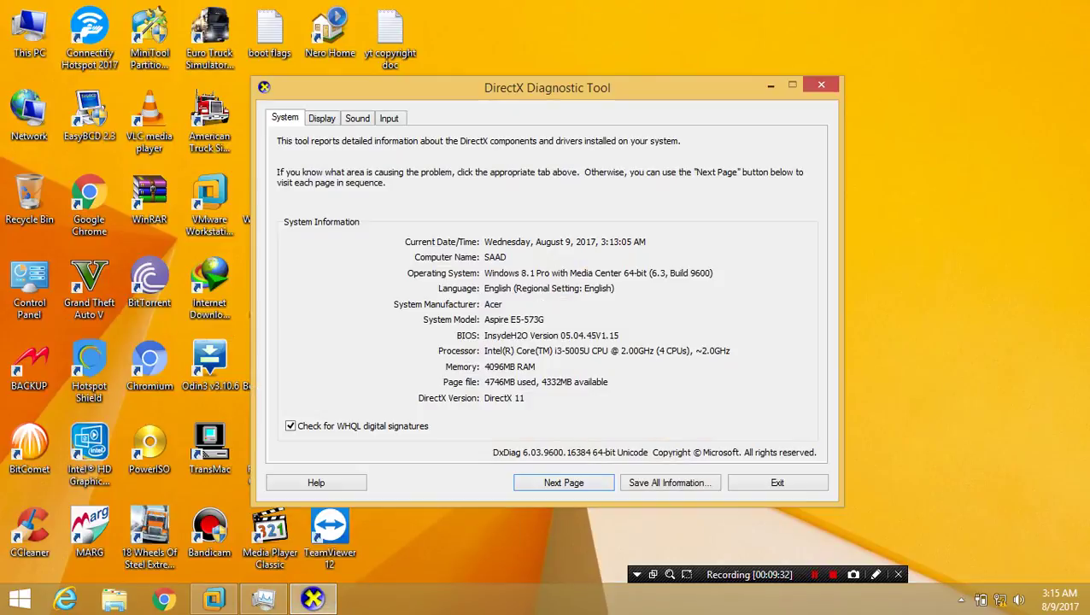
key(Return)
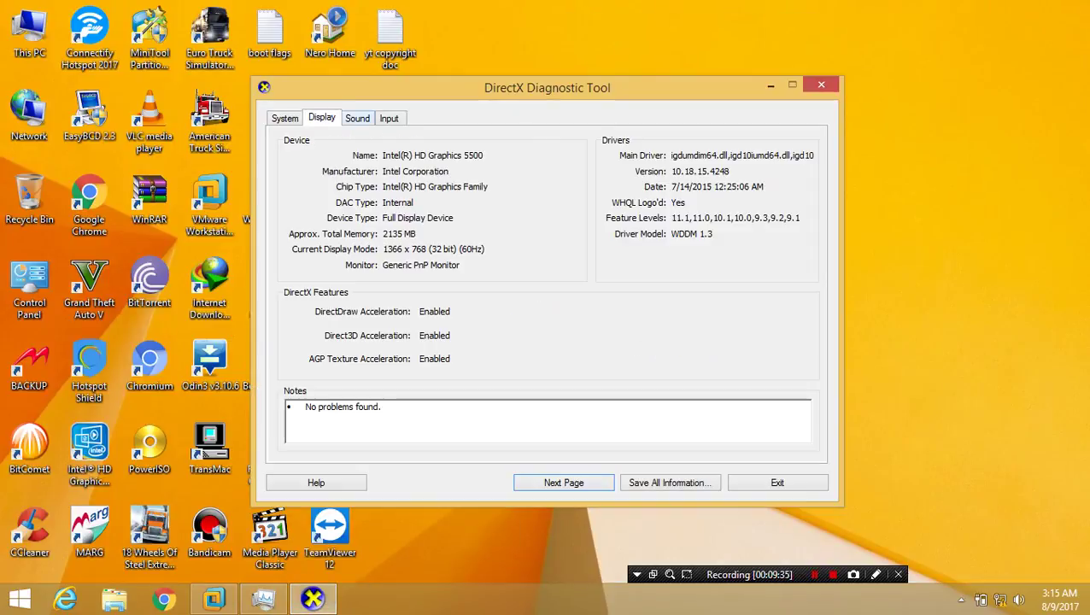
key(Return)
key(Return)
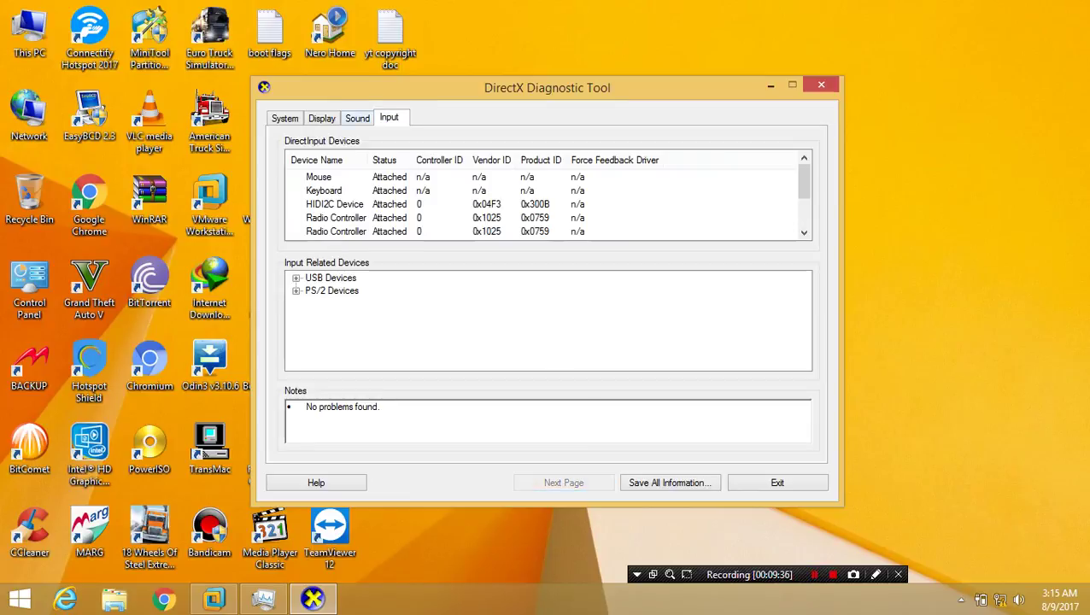
Return to the System page of the DirectX diagnostics and exit the tool
key(ctrl+Tab)
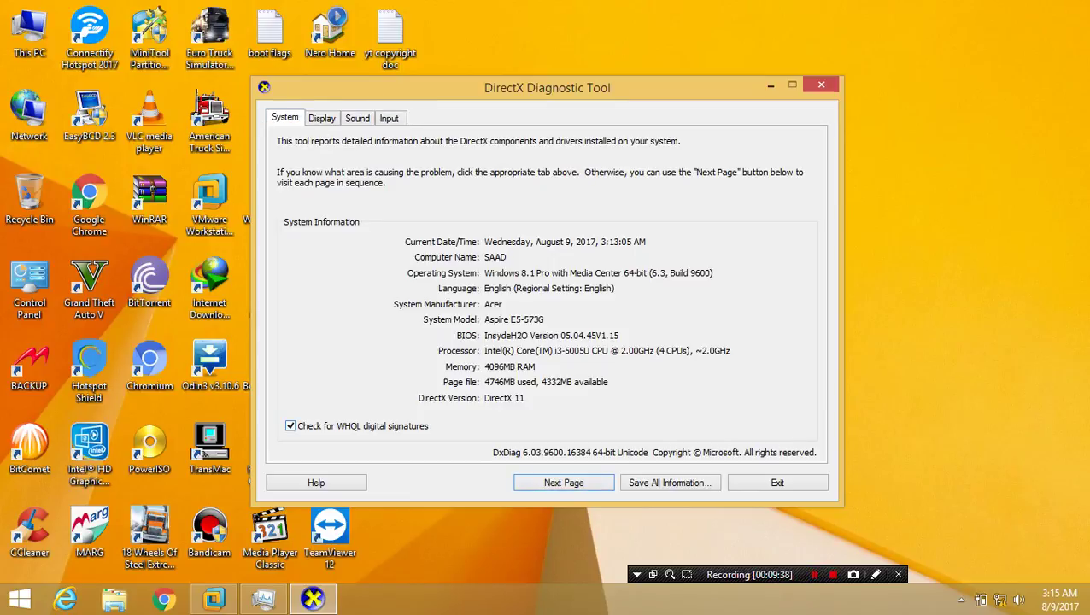
click(776, 483)
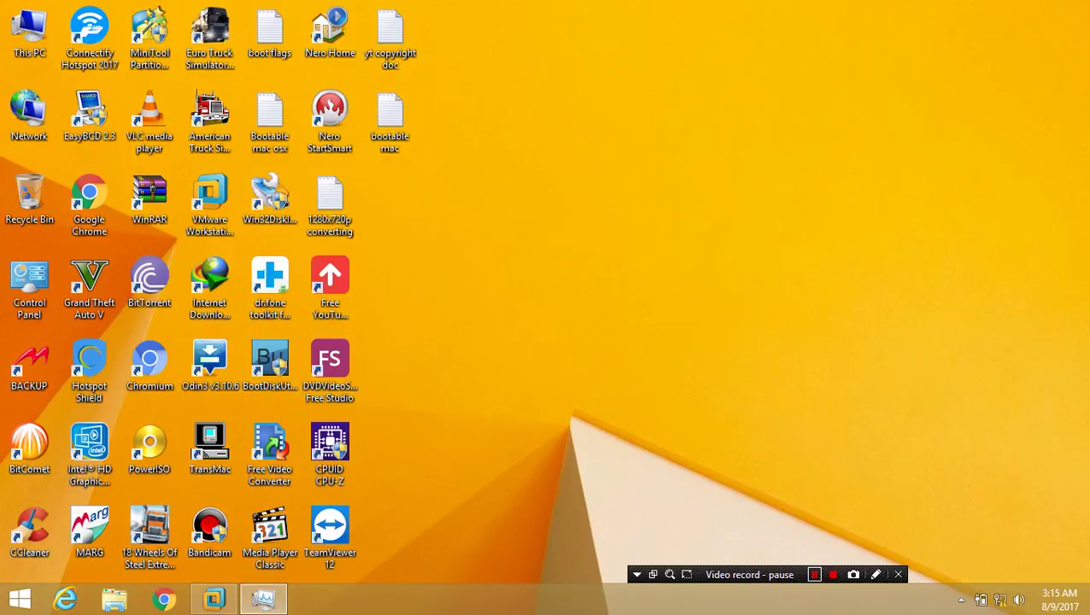
click(813, 574)
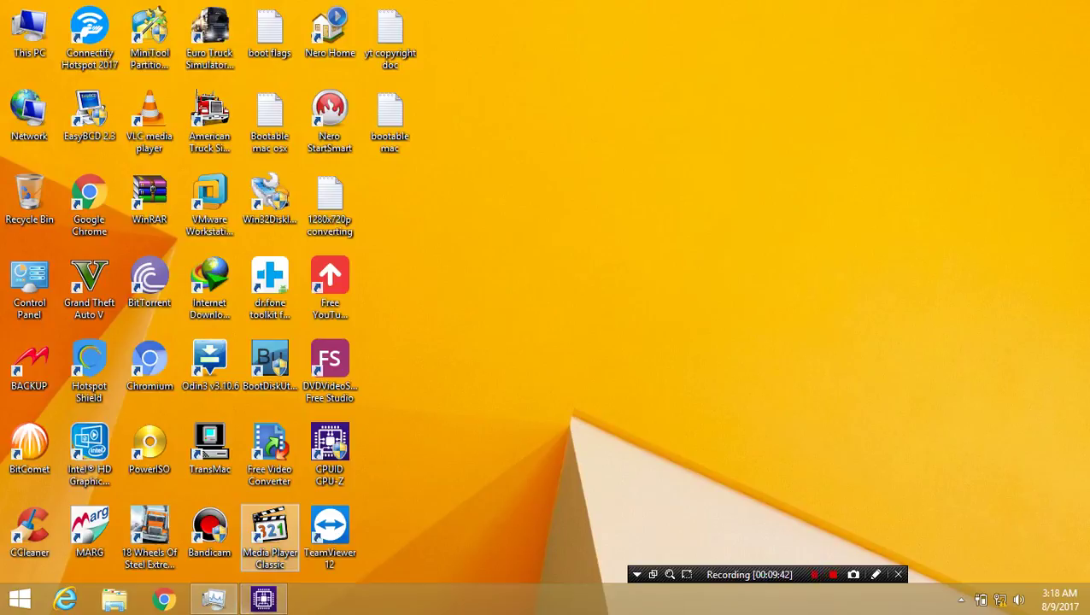
Switch to Task Manager, review its pages from Processes through Services and back to Performance, and close it
click(214, 598)
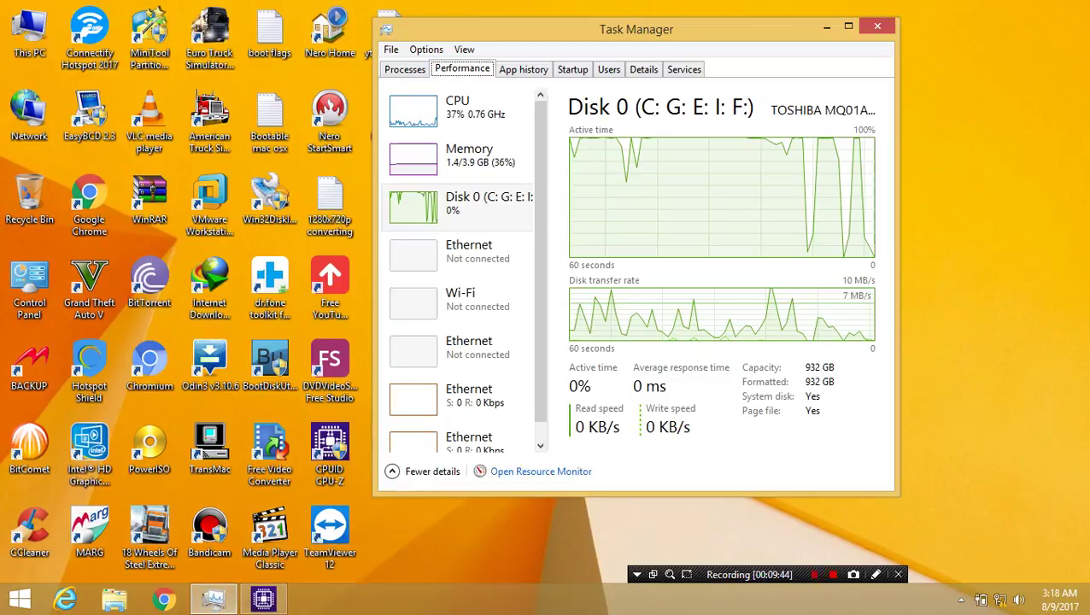
click(404, 70)
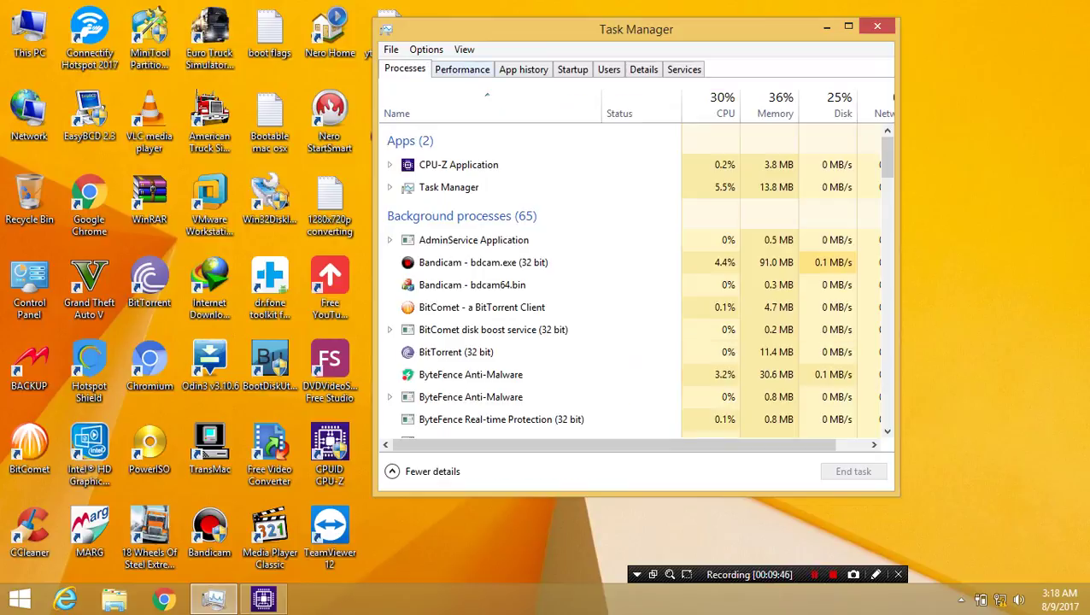
key(ctrl+Tab)
key(ctrl+Tab)
key(ctrl+Tab)
key(ctrl+Tab)
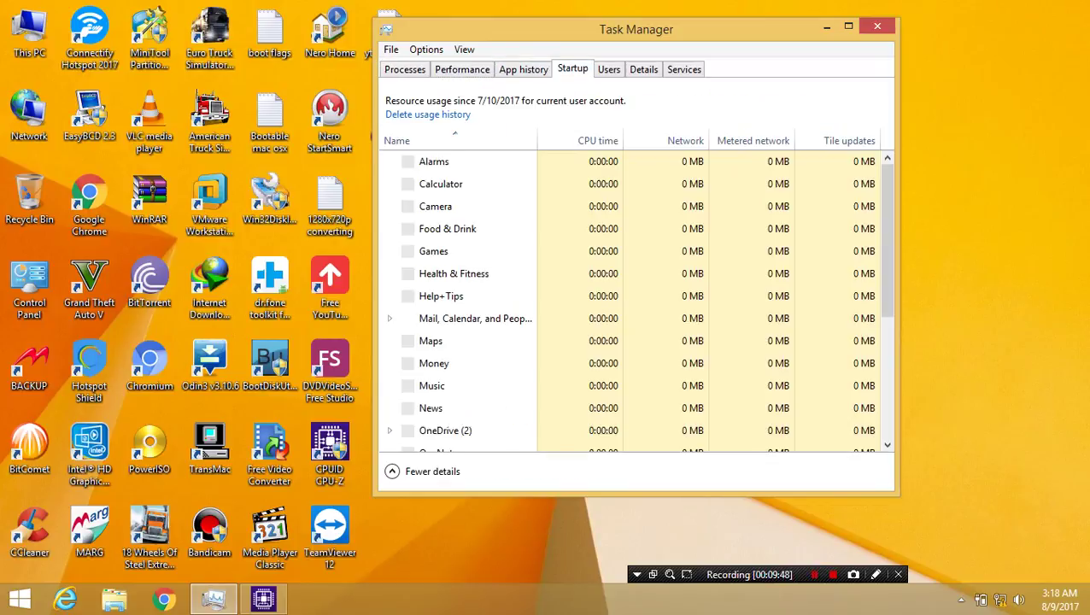
key(ctrl+Tab)
key(ctrl+Tab)
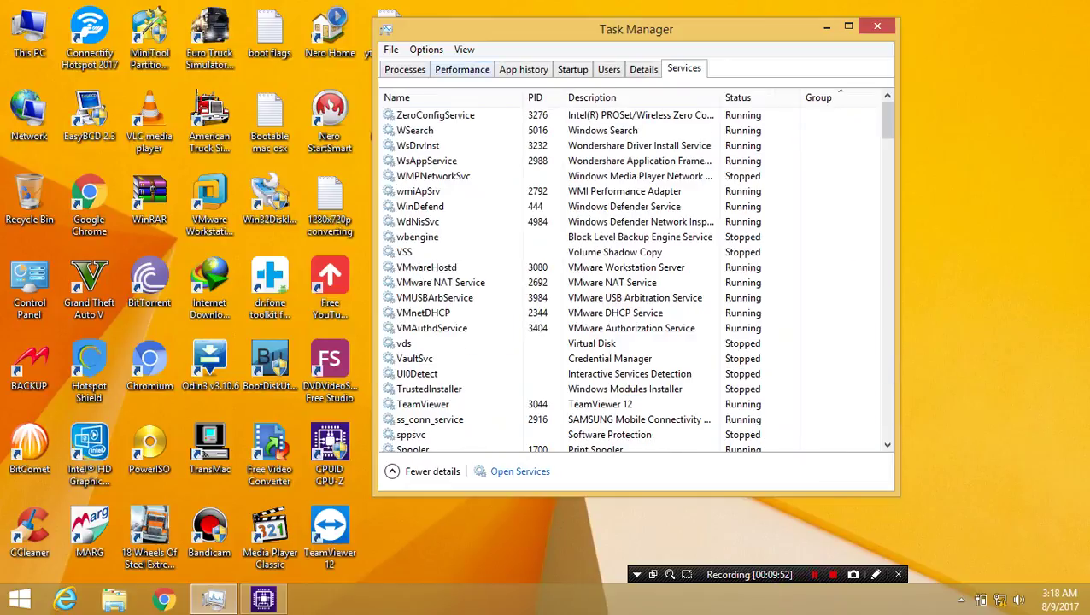
key(ctrl+Tab)
key(ctrl+Tab)
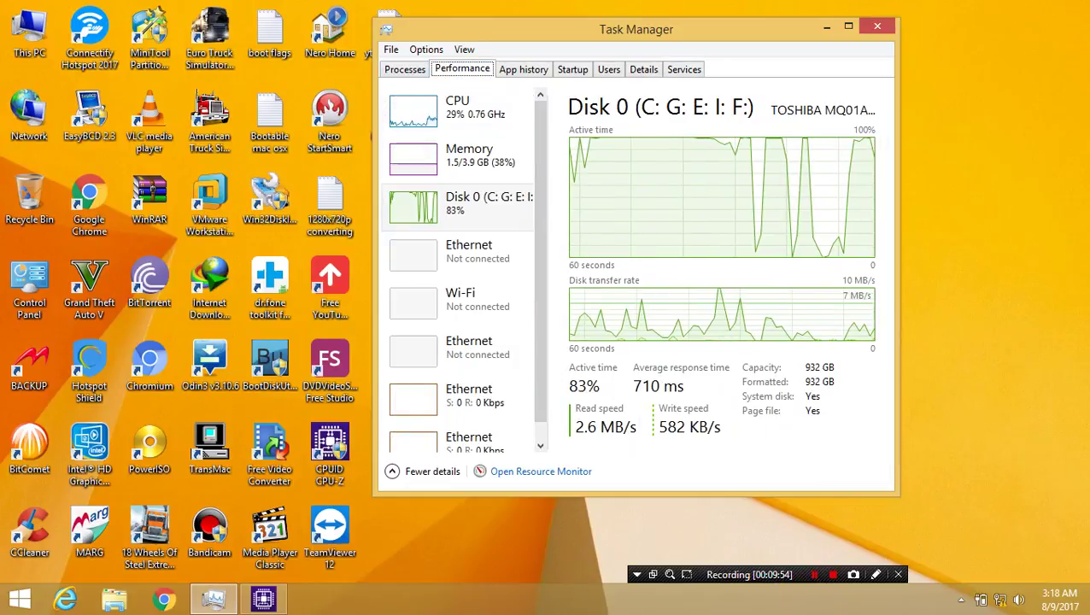
click(392, 471)
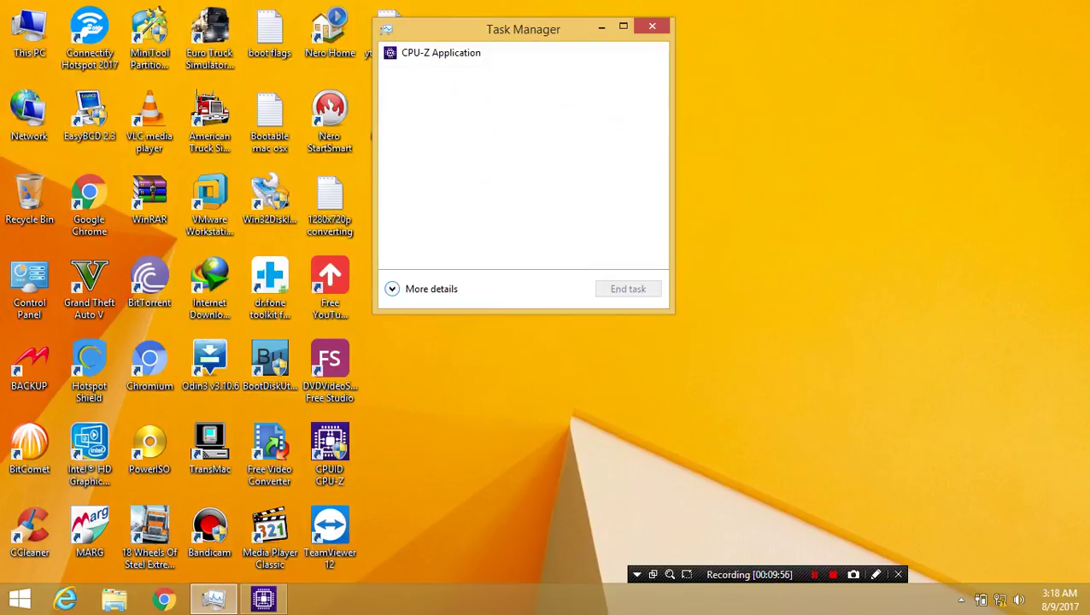
click(392, 289)
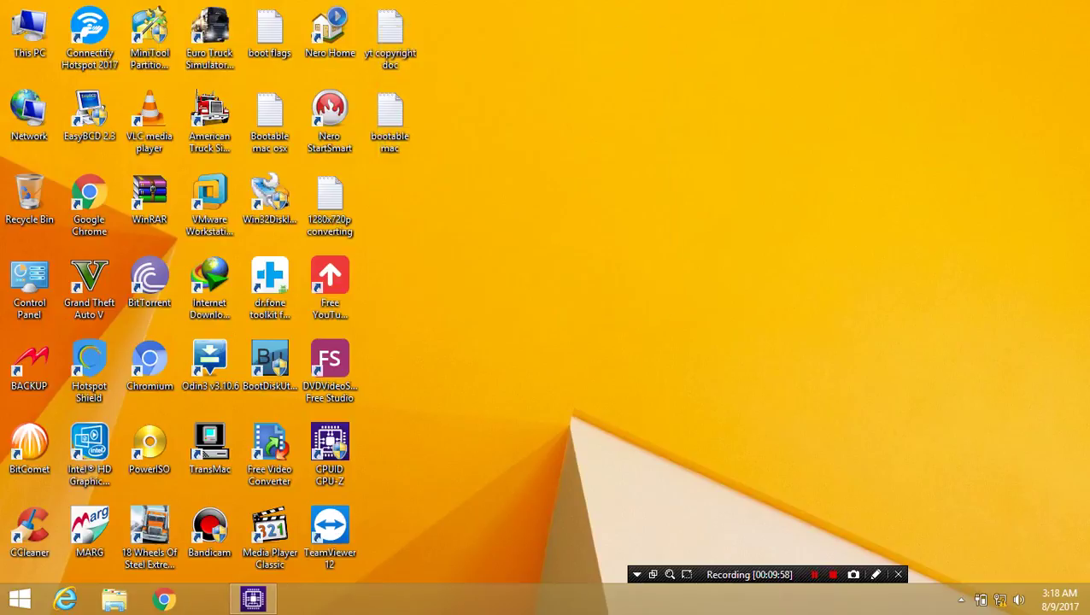
Switch to CPU-Z, review its pages from Caches through About and back to CPU, and close it
click(213, 598)
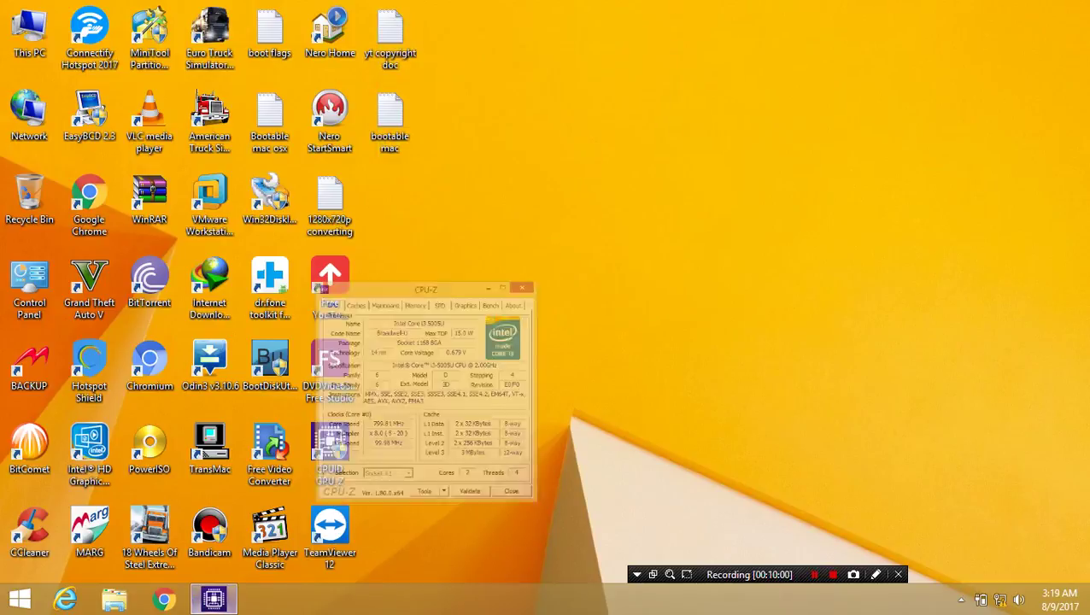
click(442, 163)
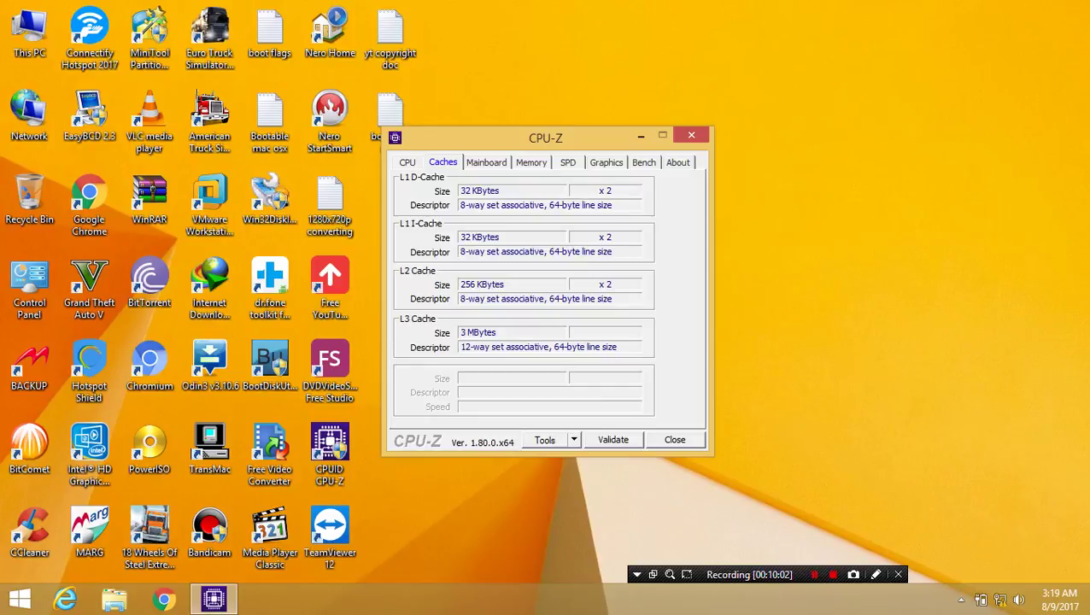
click(486, 162)
key(ctrl+Tab)
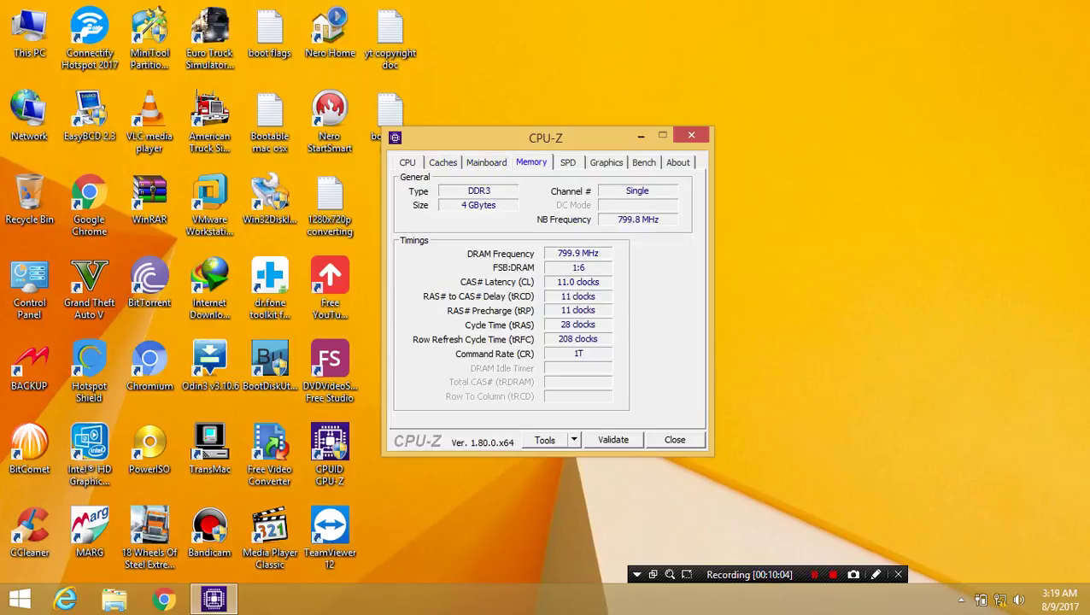
key(ctrl+Tab)
key(ctrl+Tab)
key(ctrl+Tab)
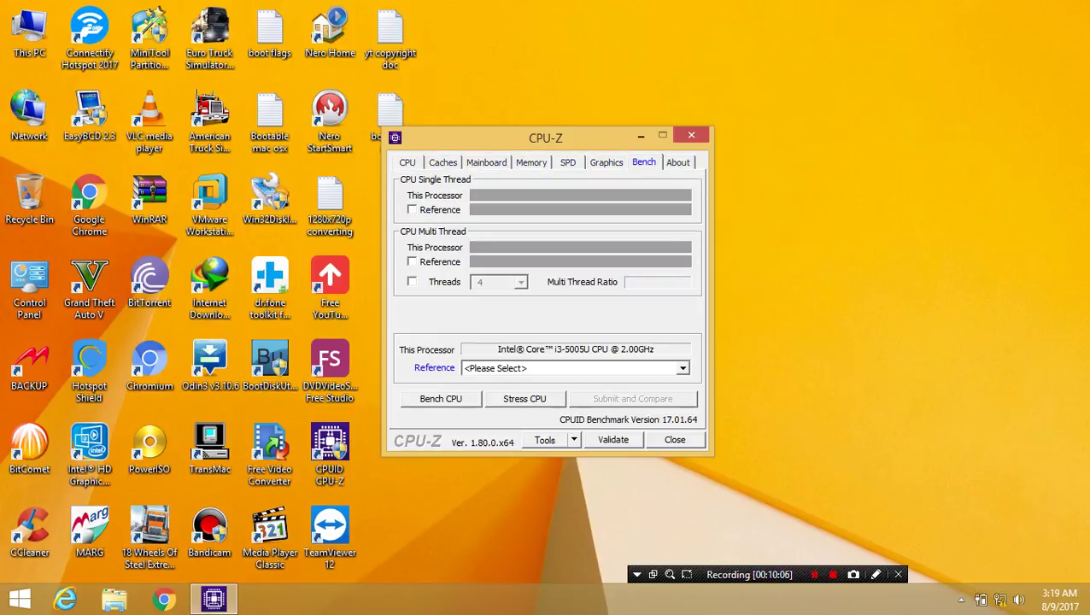
key(ctrl+Tab)
key(ctrl+Tab)
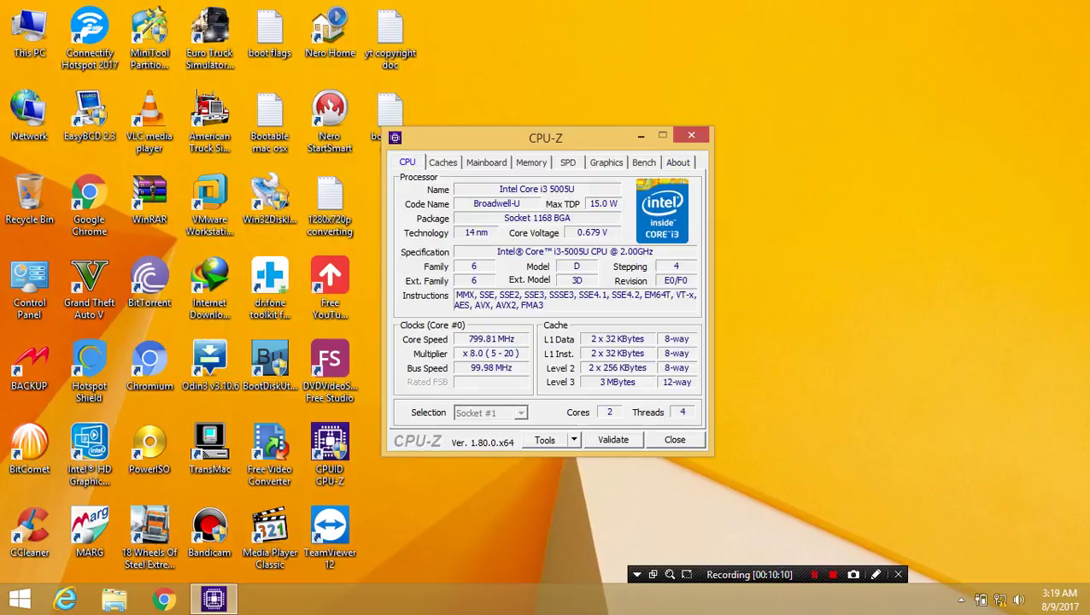
click(544, 439)
key(Escape)
key(Escape)
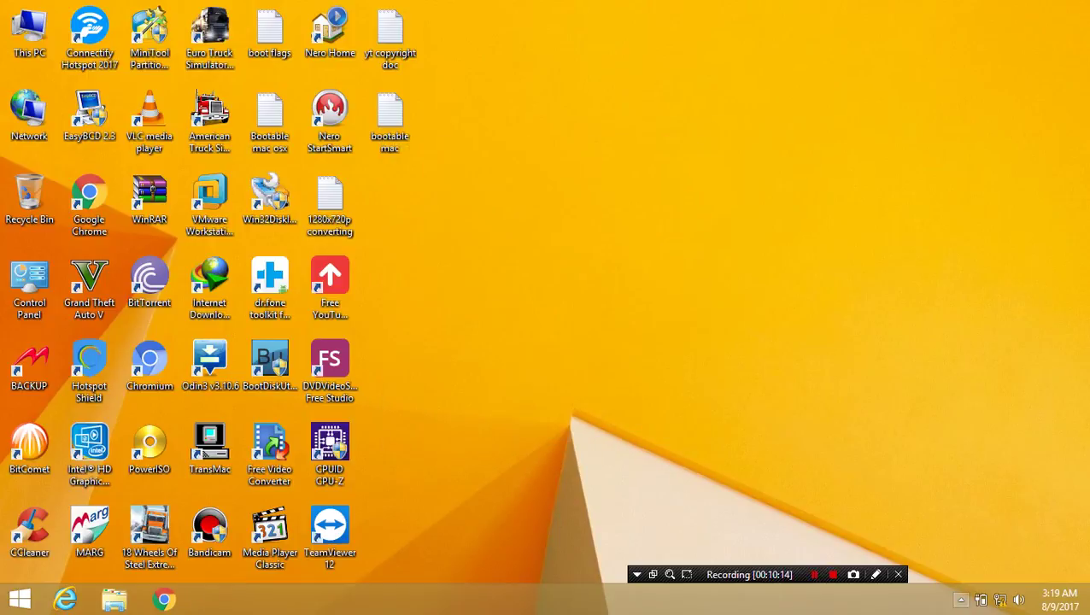
Restore TechPowerUp GPU-Z from the hidden notification icons and review all its information pages for the Intel(R) HD Graphics 5500
click(960, 600)
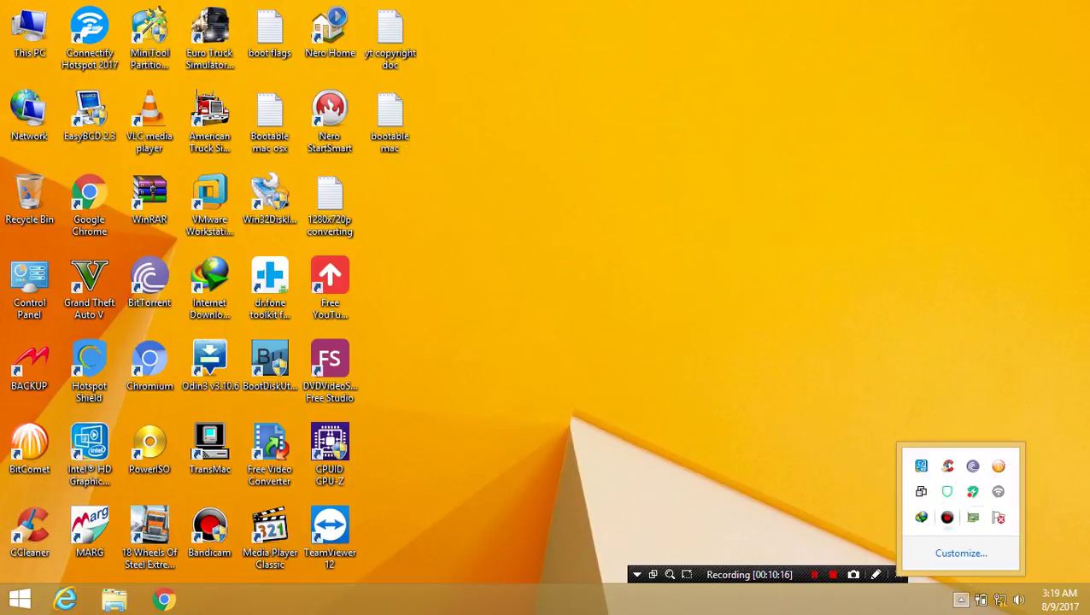
double_click(972, 516)
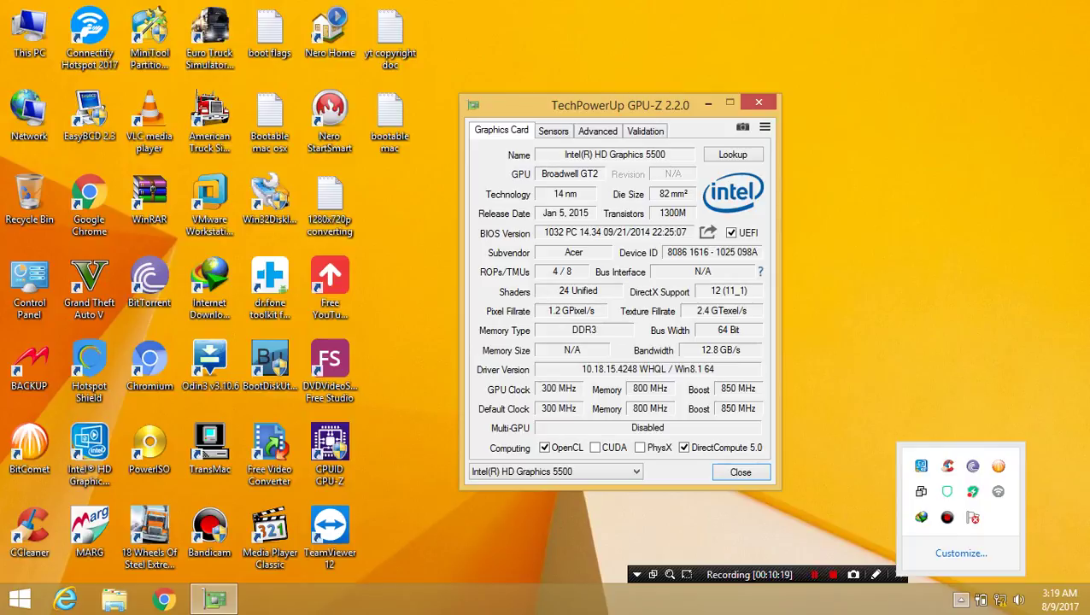
click(552, 131)
click(597, 131)
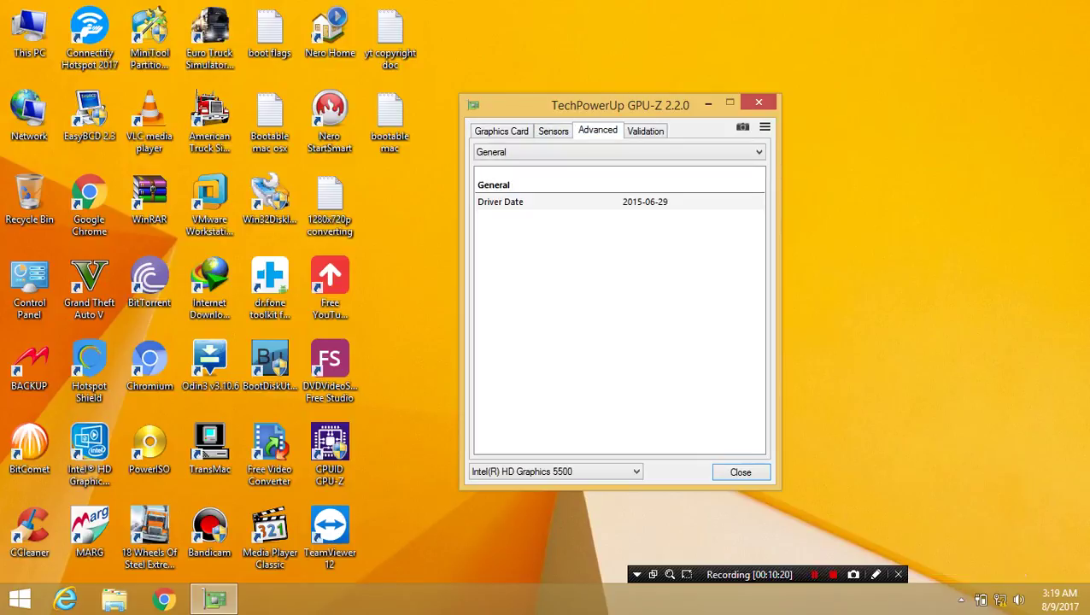
key(ctrl+Tab)
key(ctrl+Tab)
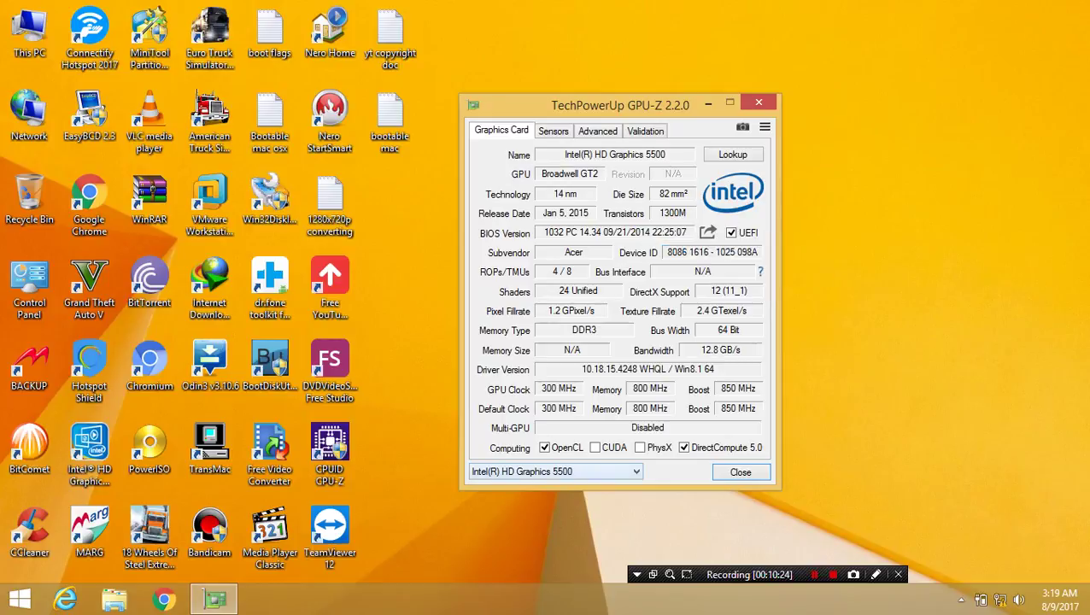
Select the NVIDIA N16V-GM adapter and review its sensor, advanced, validation and graphics card information
click(554, 471)
click(530, 496)
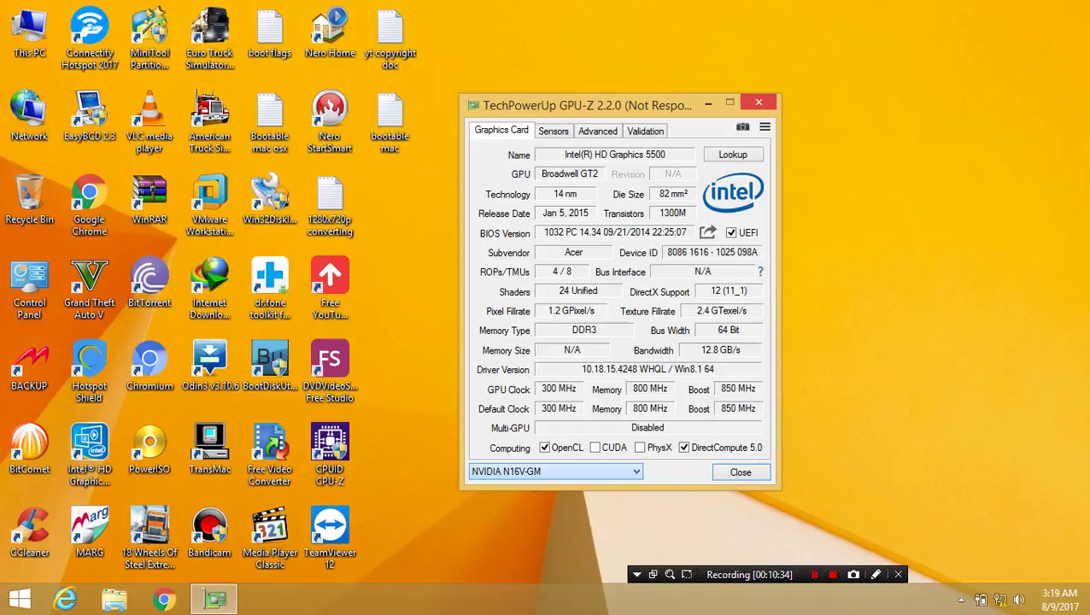
click(553, 131)
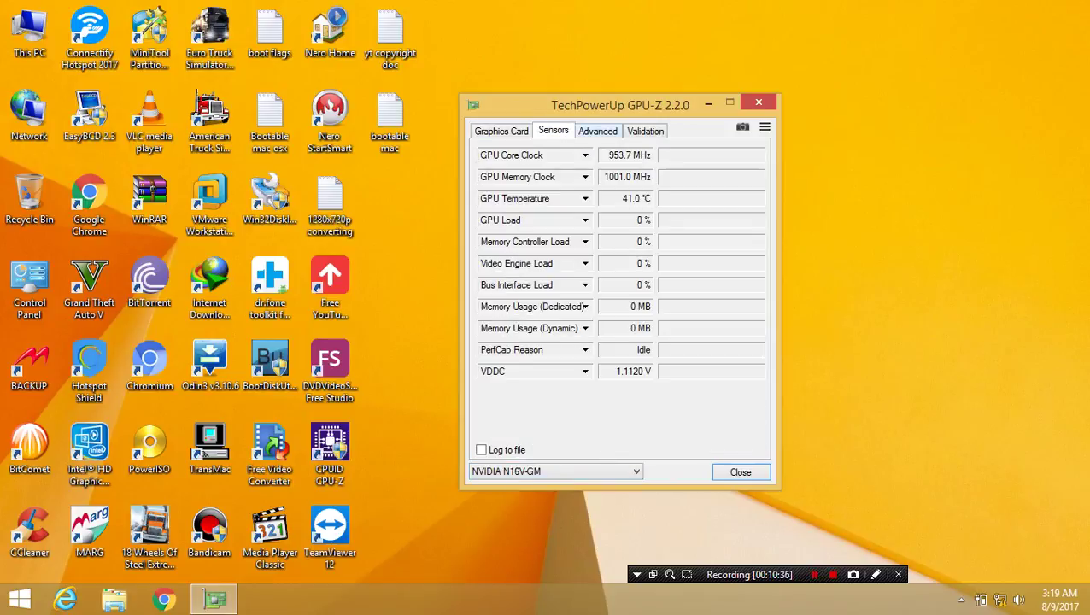
click(597, 131)
click(644, 130)
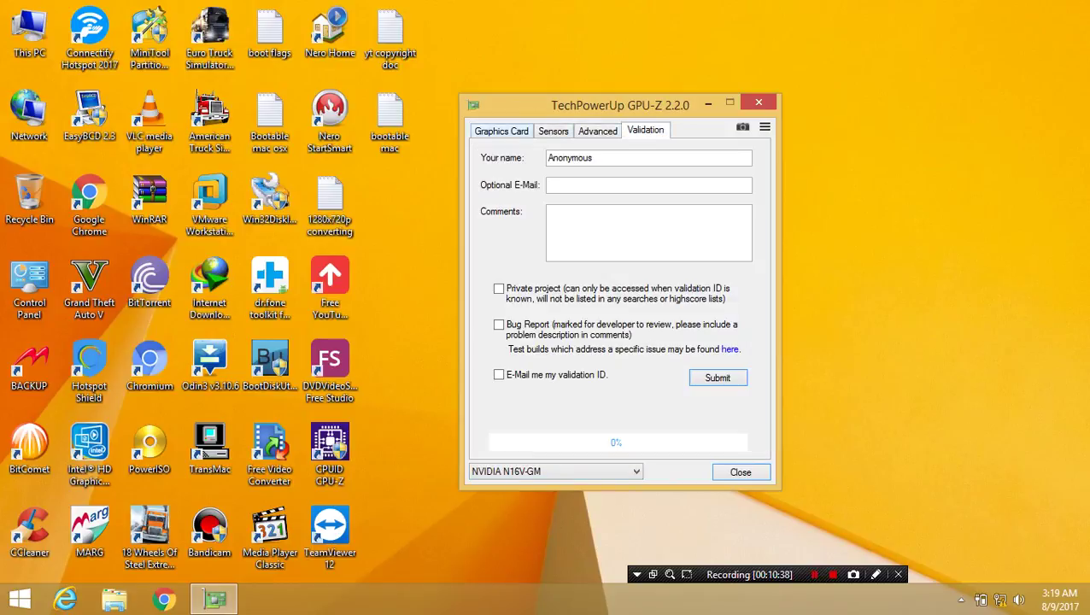
click(501, 131)
Check the General and Sensors pages of the GPU-Z settings, dismiss them, and select the Intel(R) HD Graphics 5500 adapter
click(764, 127)
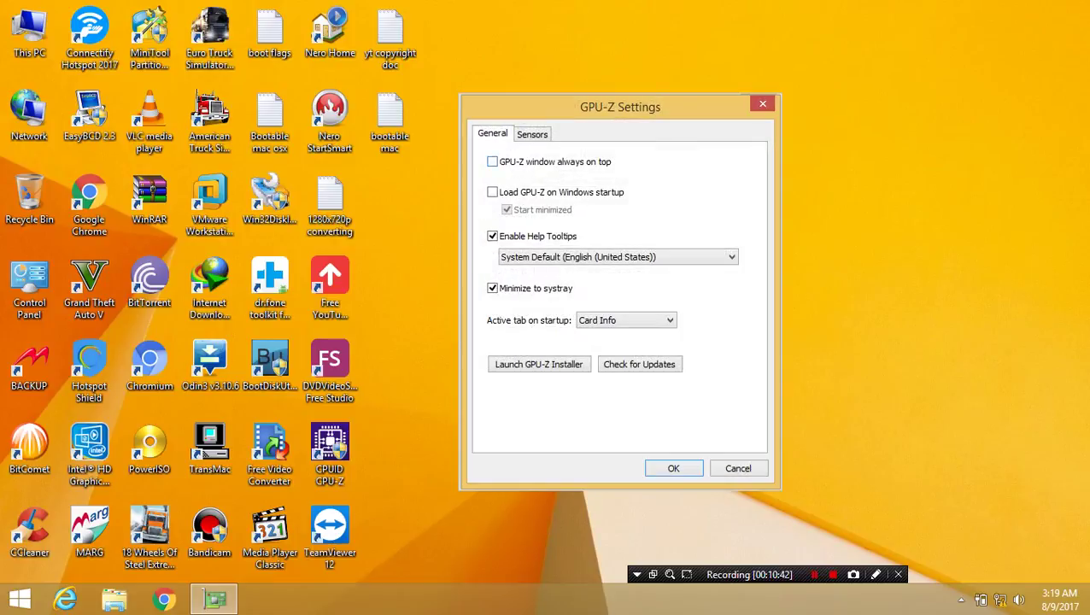
click(531, 134)
key(Escape)
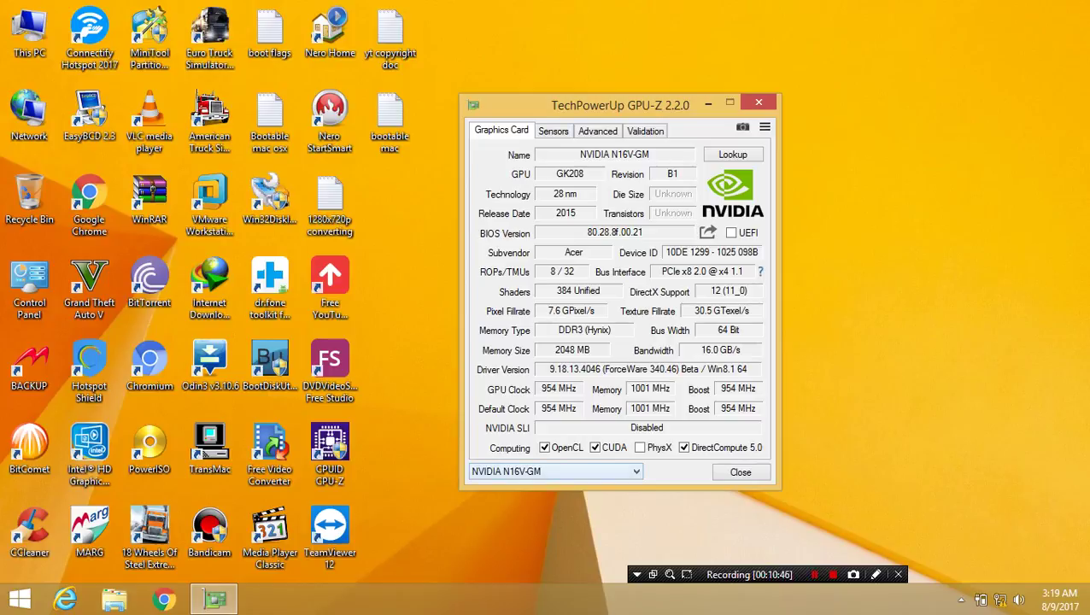
click(554, 472)
click(554, 485)
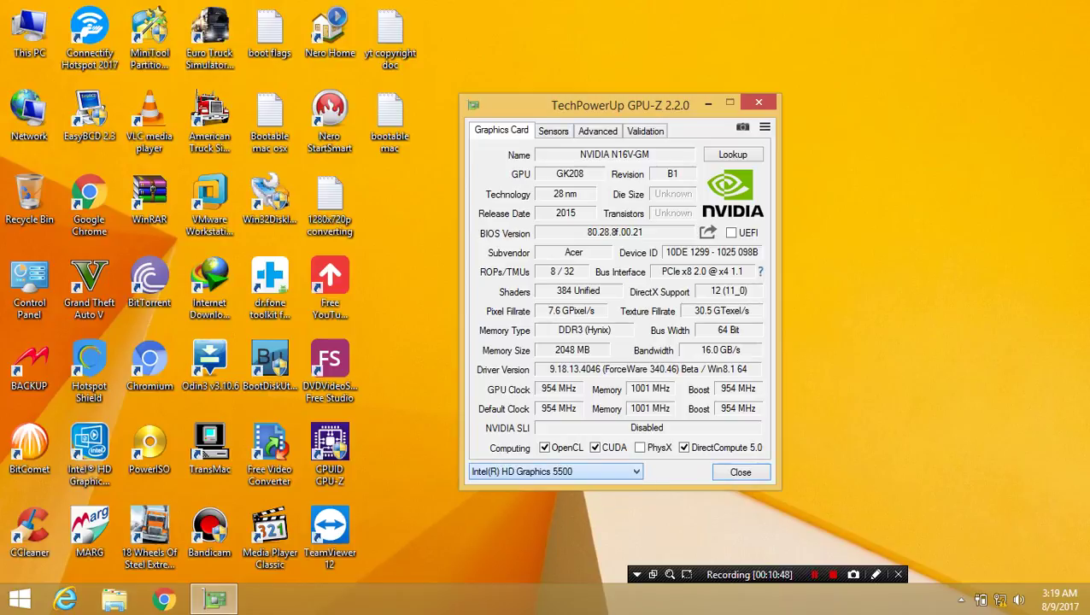